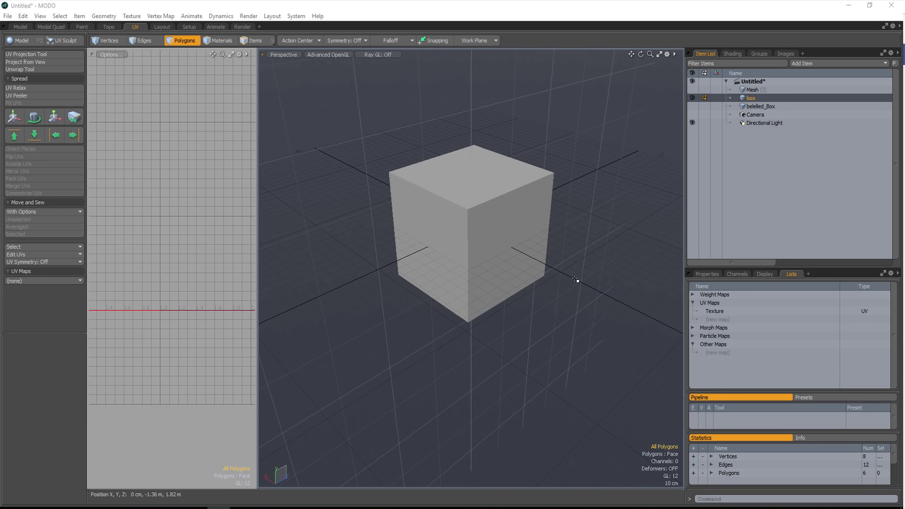
Step: Display the belelled_Box mesh for comparison, return to the box mesh, and look over its properties and vertex map lists
alt+drag(575, 279, 472, 222)
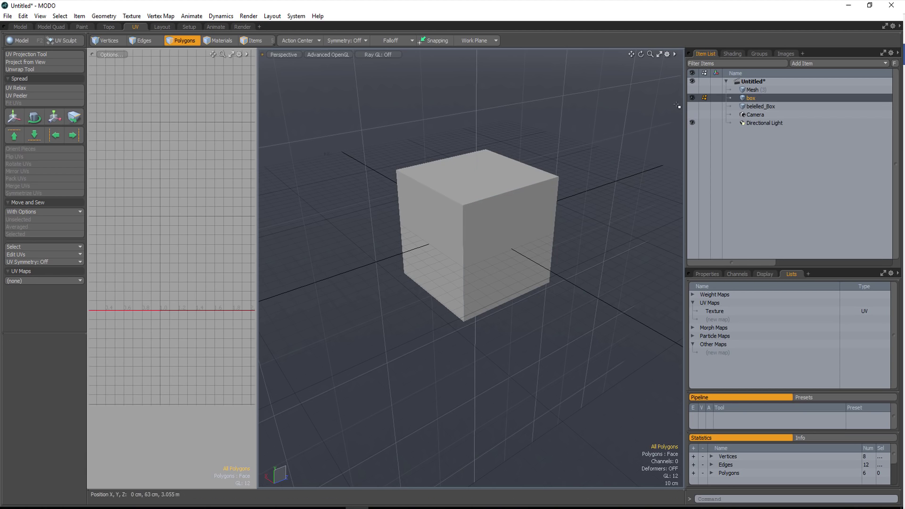
drag(691, 97, 691, 107)
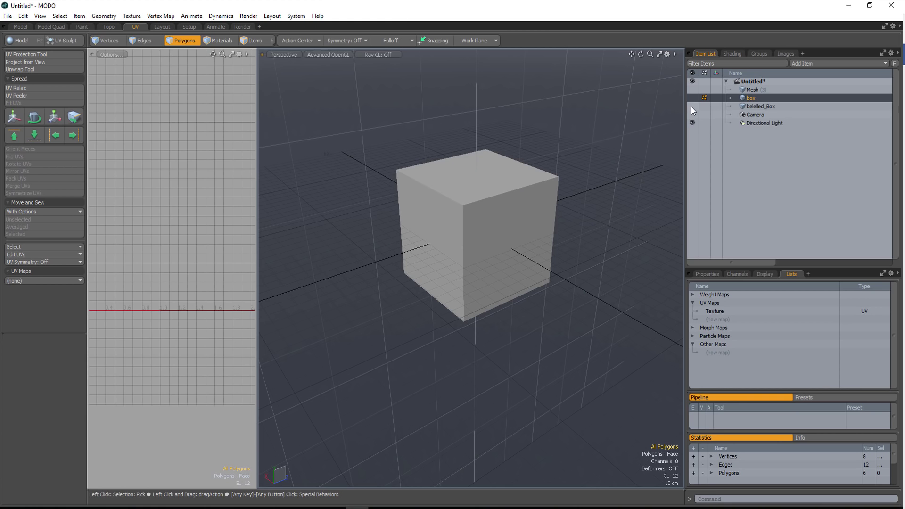
click(758, 106)
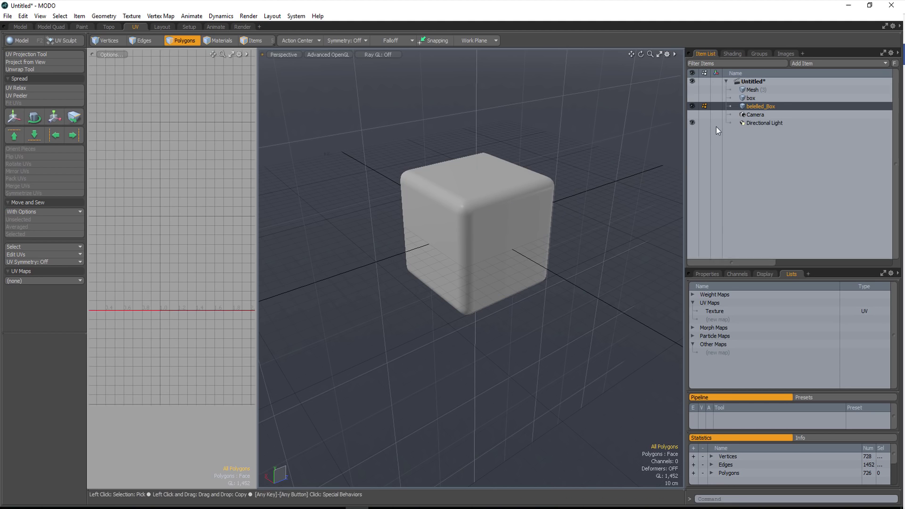
click(757, 95)
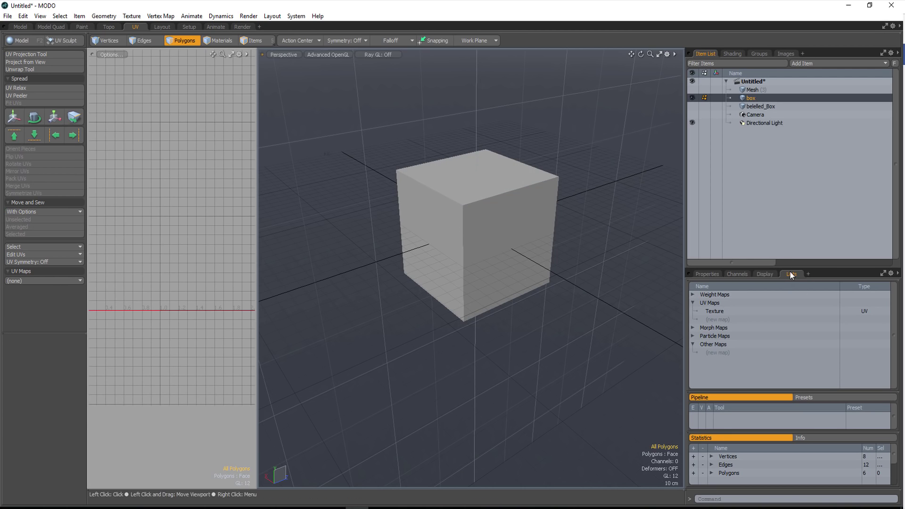
click(703, 274)
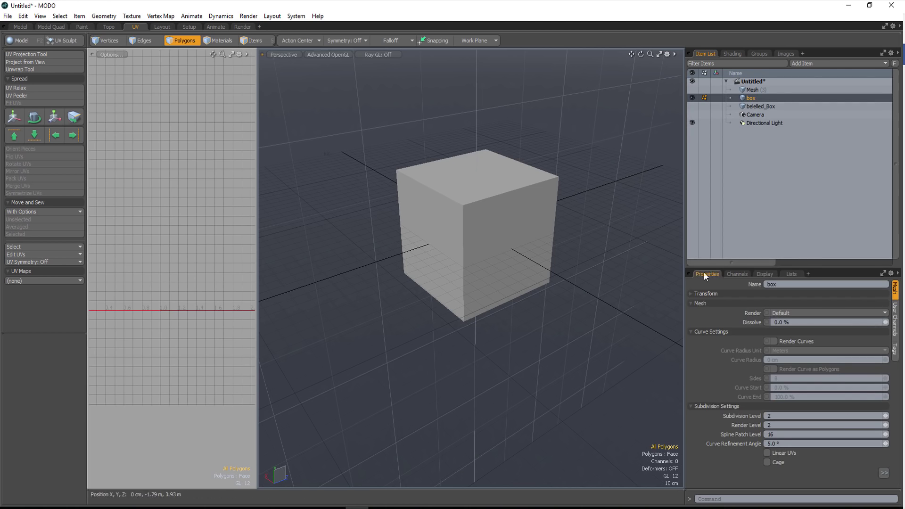
click(793, 274)
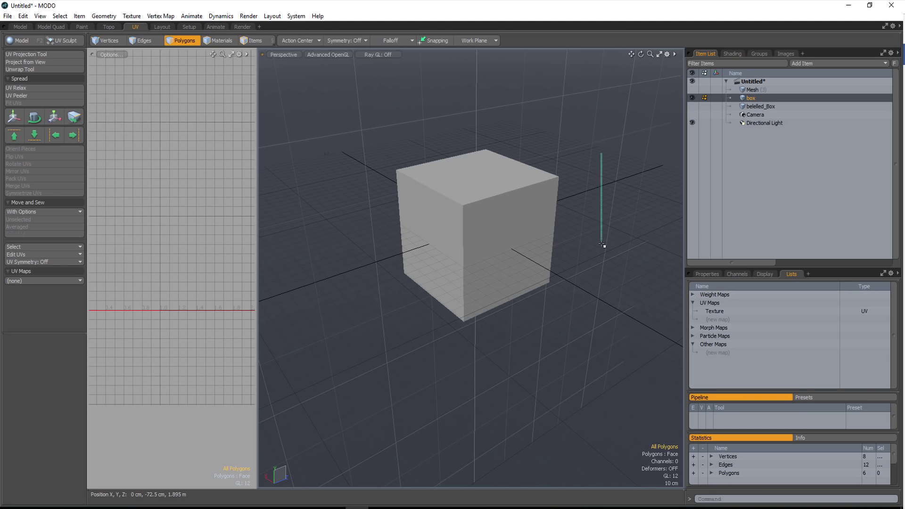
Step: Assign a new material named test to the box, keeping the default white color, 80% diffuse, 20% specular and smoothing on
key(m)
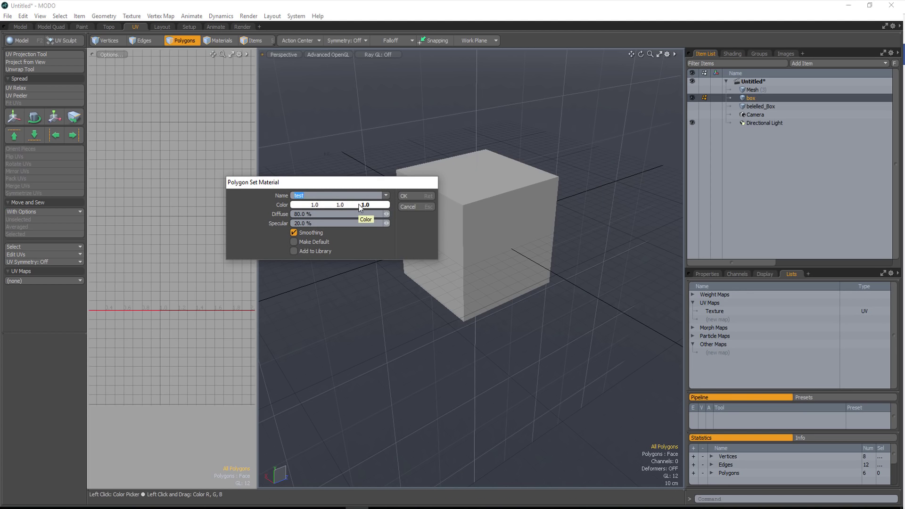
key(Return)
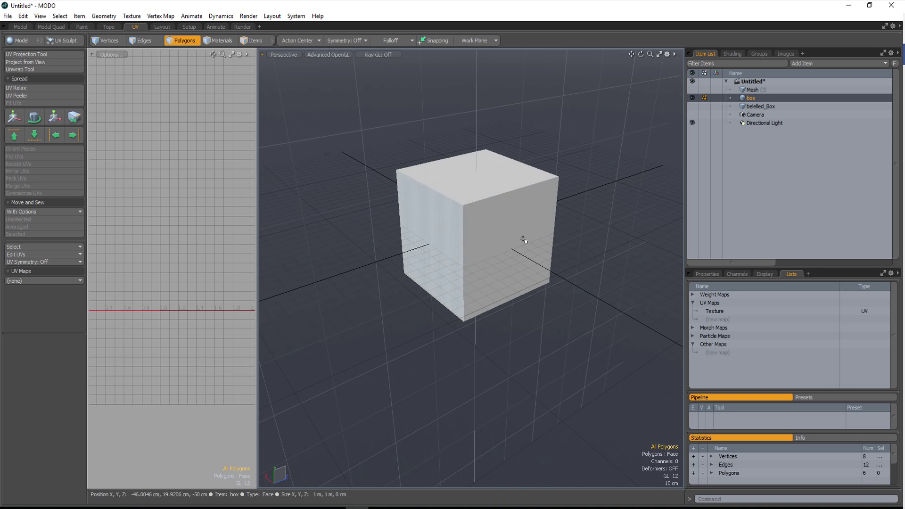
mouse_move(454, 252)
alt+mouse_down()
mouse_move(667, 239)
mouse_move(453, 255)
mouse_move(467, 250)
alt+mouse_up()
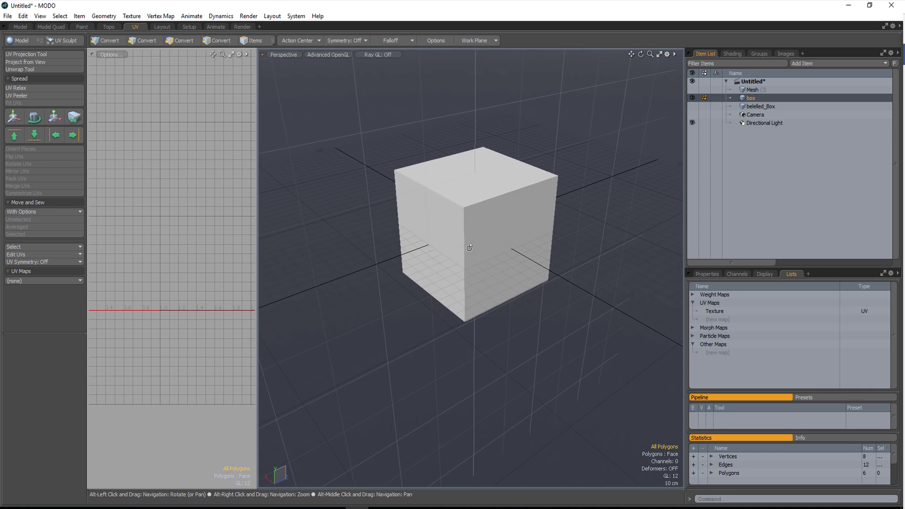
Step: Show the reflection settings of the Material layer inside the test group, with BRDF expanded and the Surface Normal settings in view
click(733, 55)
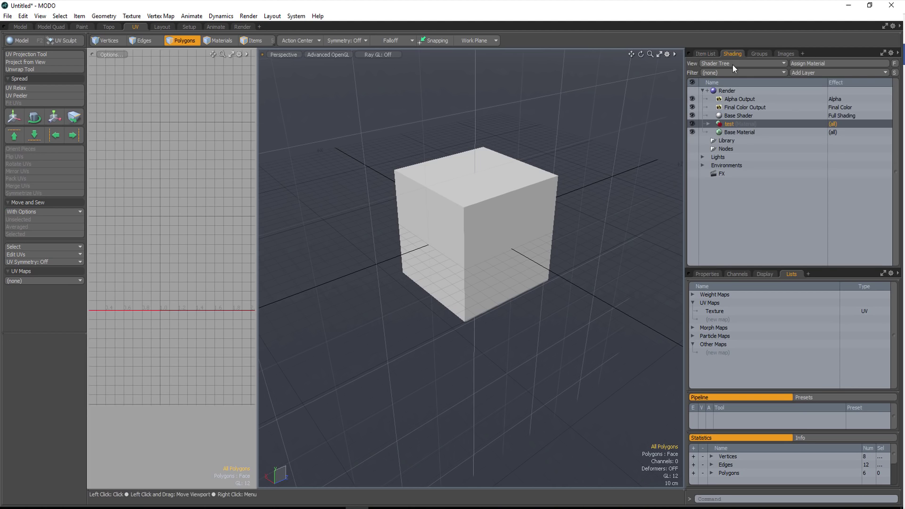
click(707, 123)
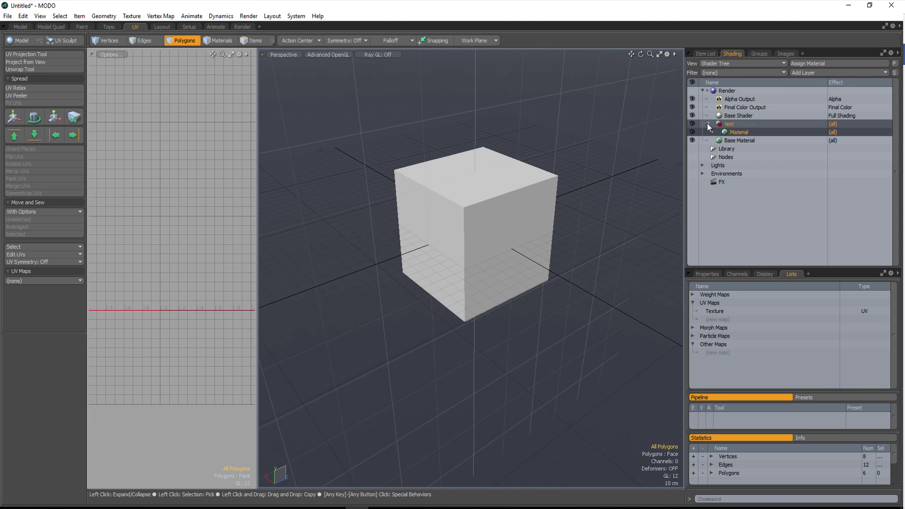
click(743, 132)
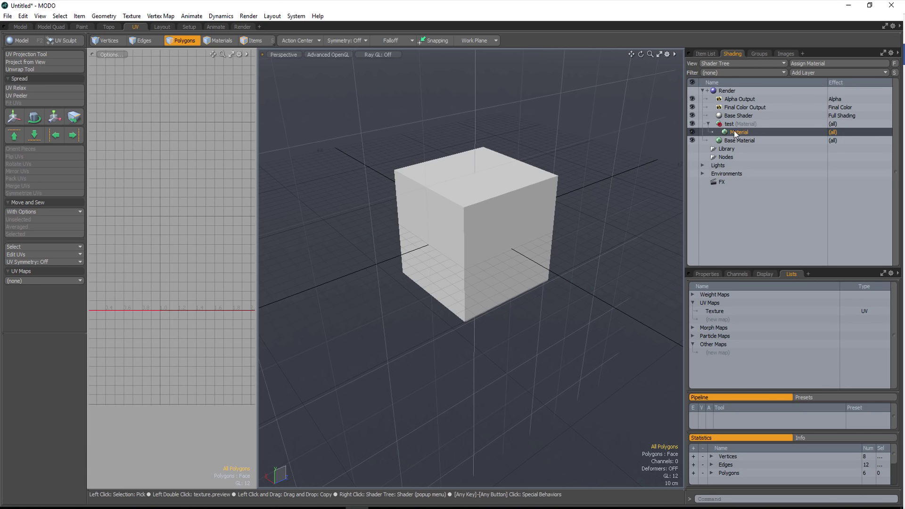
click(710, 273)
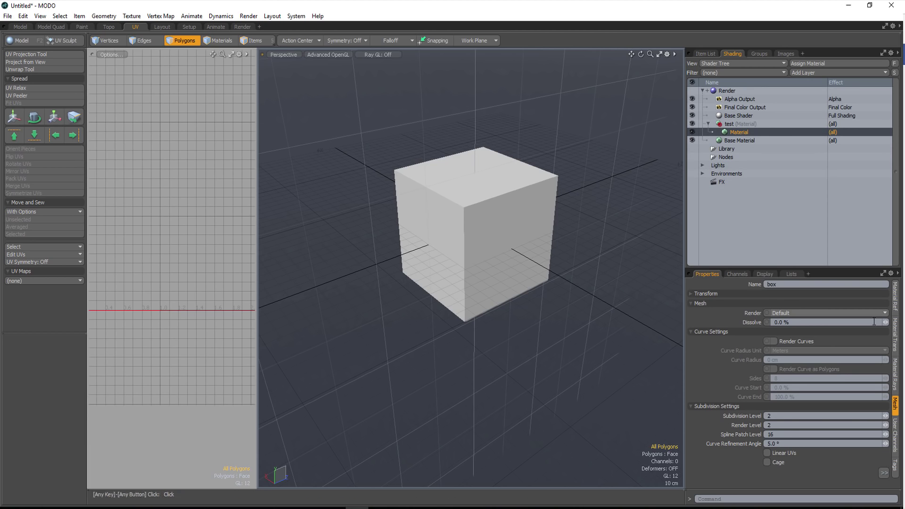
click(895, 334)
click(895, 301)
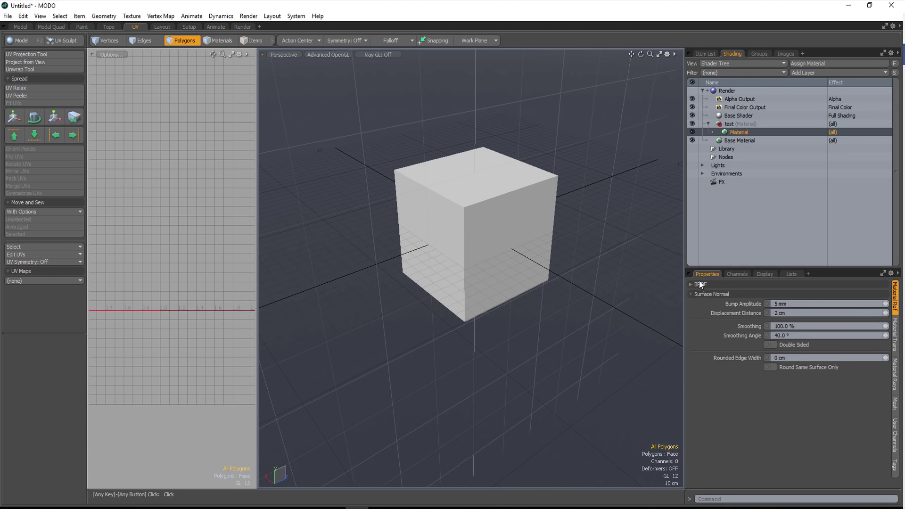
click(714, 283)
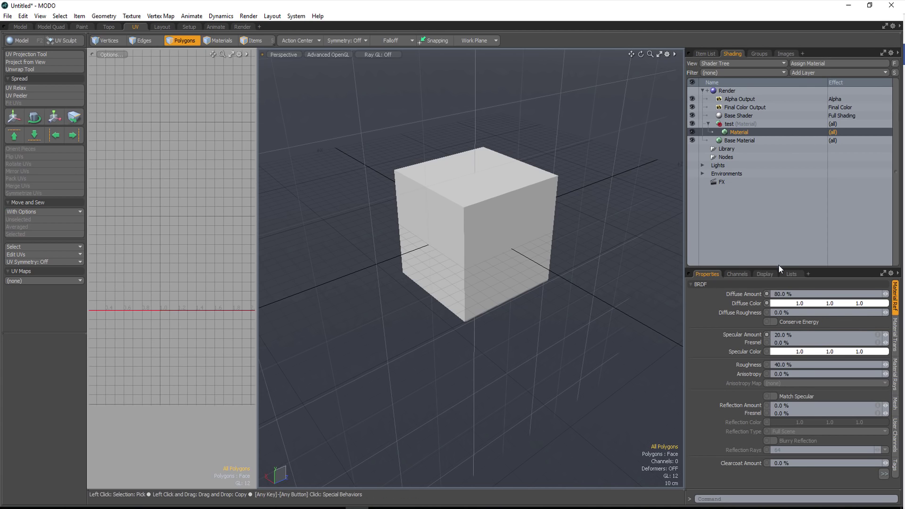
drag(779, 266, 786, 177)
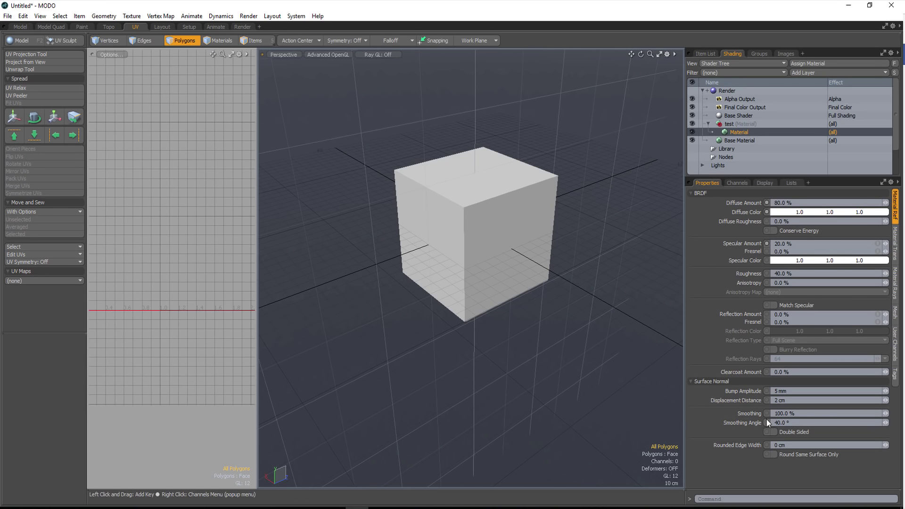
Step: Try a smoothing angle of 90° on the test material and settle on 135°
click(780, 423)
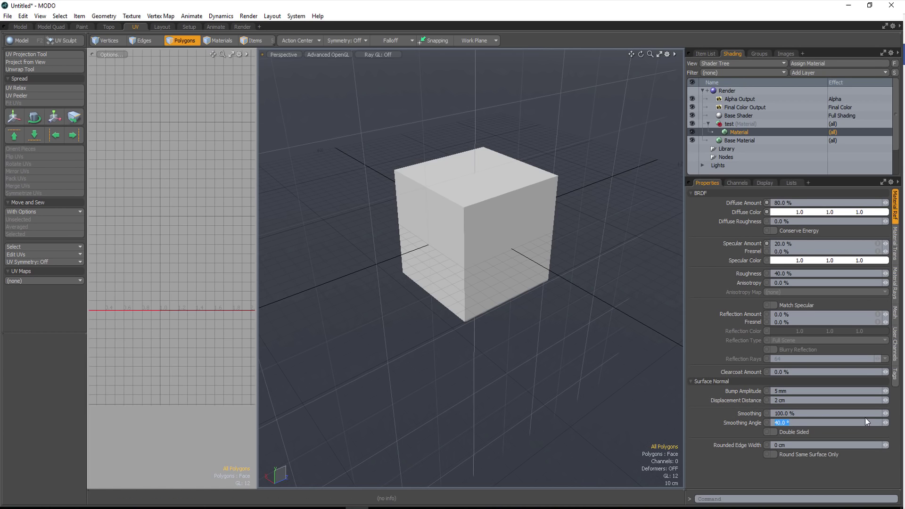
text(90)
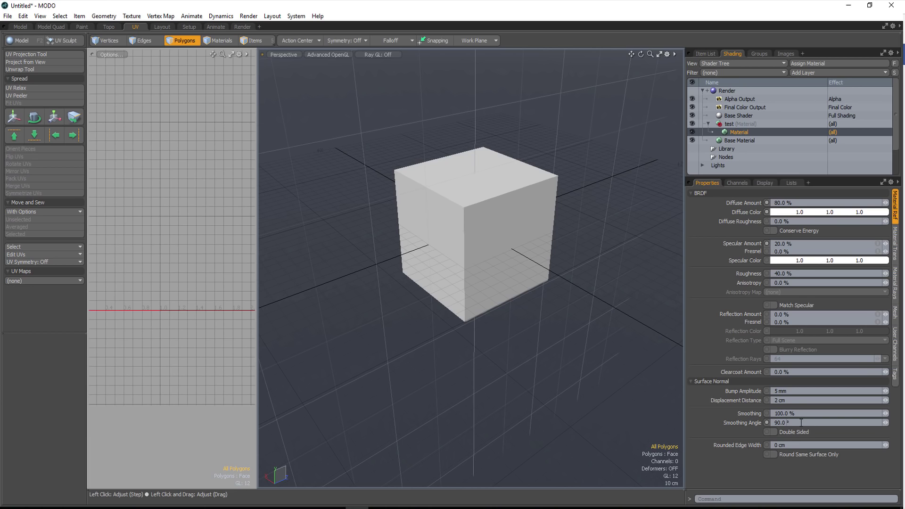
key(Return)
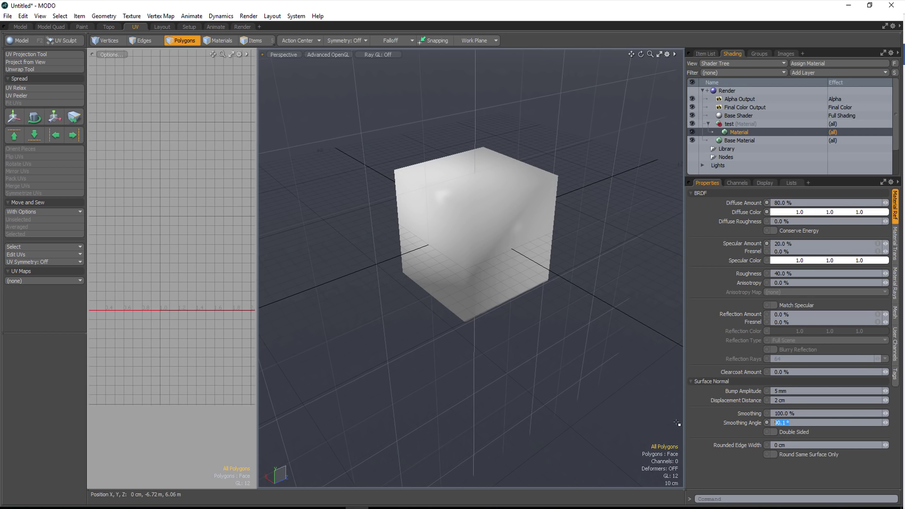
text(35.)
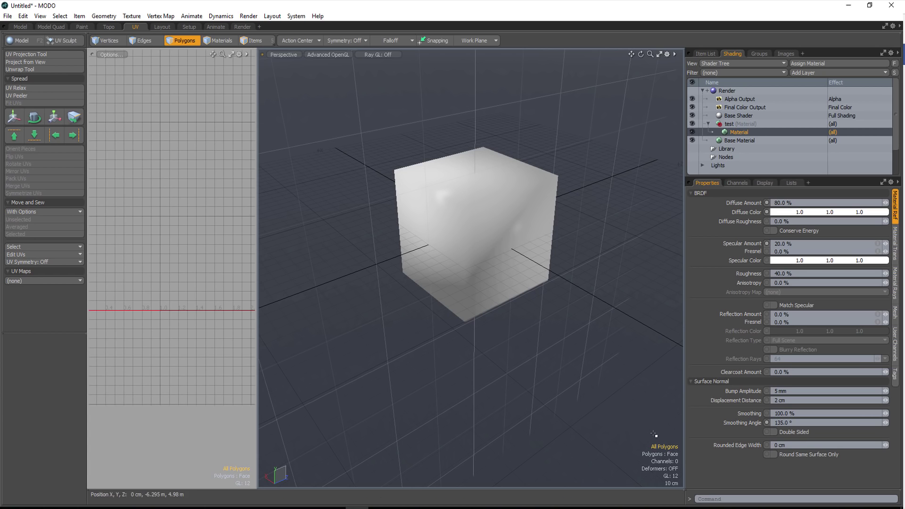
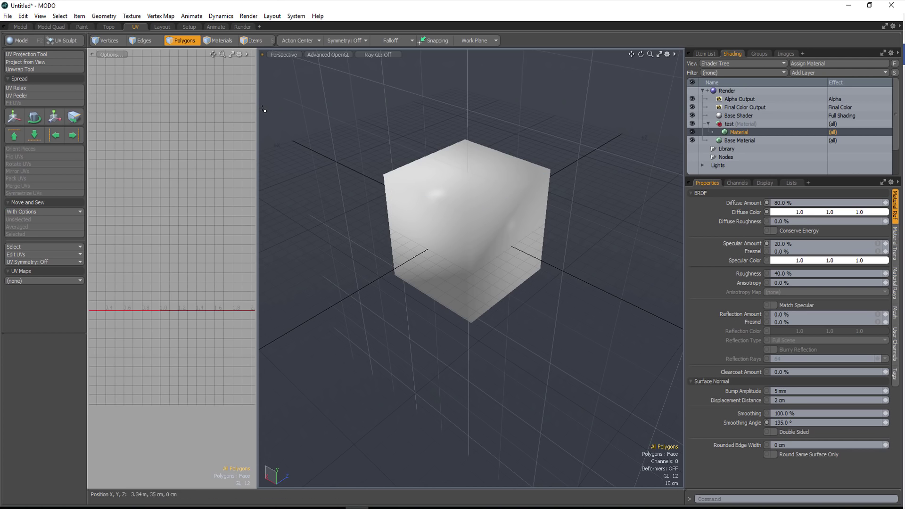
Step: Set vertex normals on the box in a map named vert_normals, using the material's smoothing angle
click(705, 54)
click(790, 183)
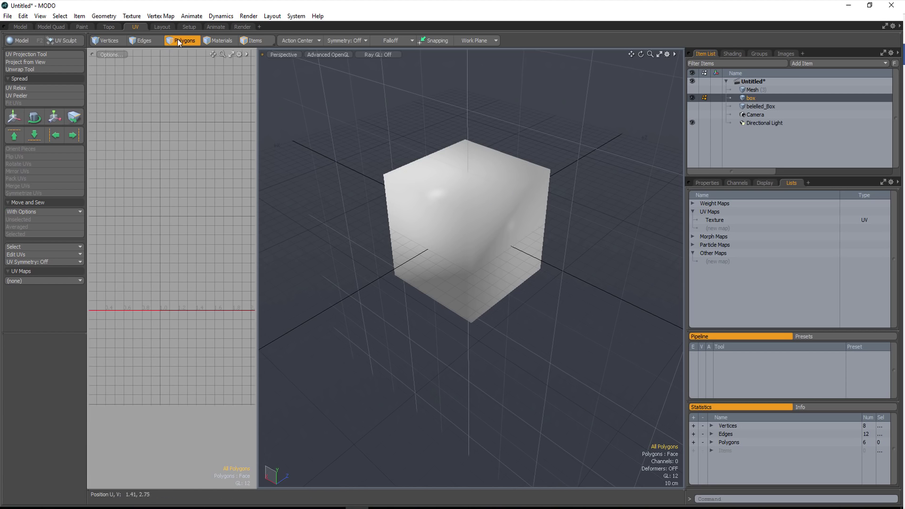
click(162, 17)
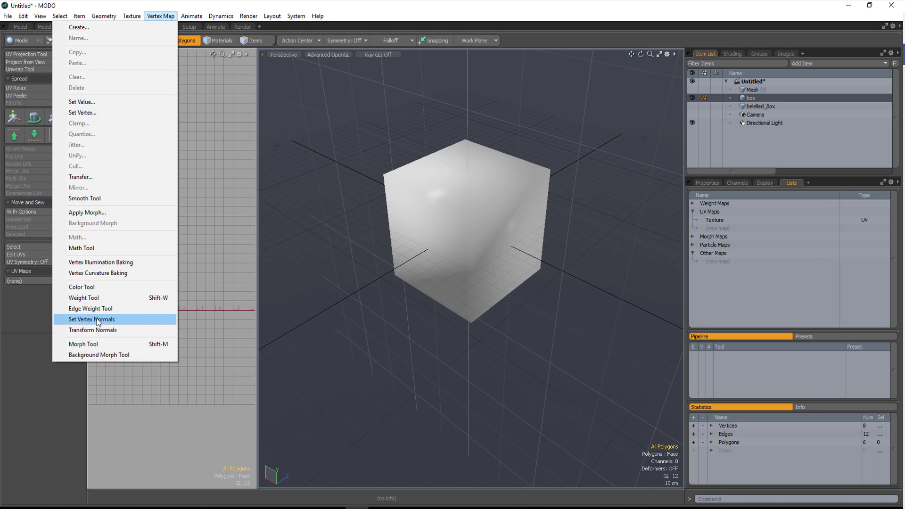
click(93, 320)
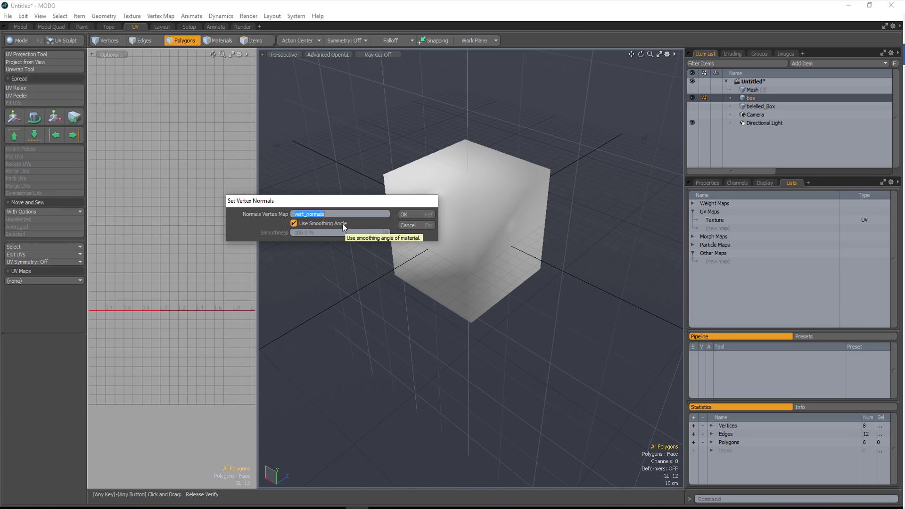
click(411, 213)
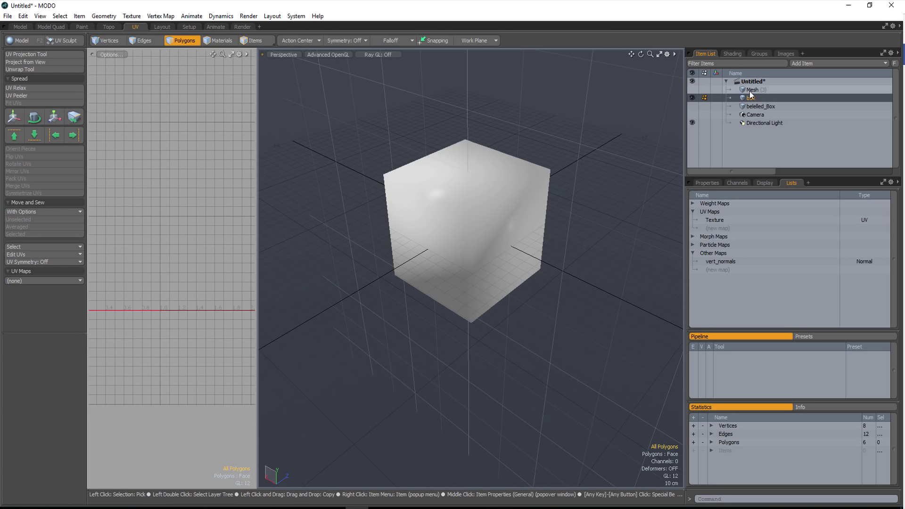
Step: Create a new scene and copy the box's polygons into its mesh
click(807, 63)
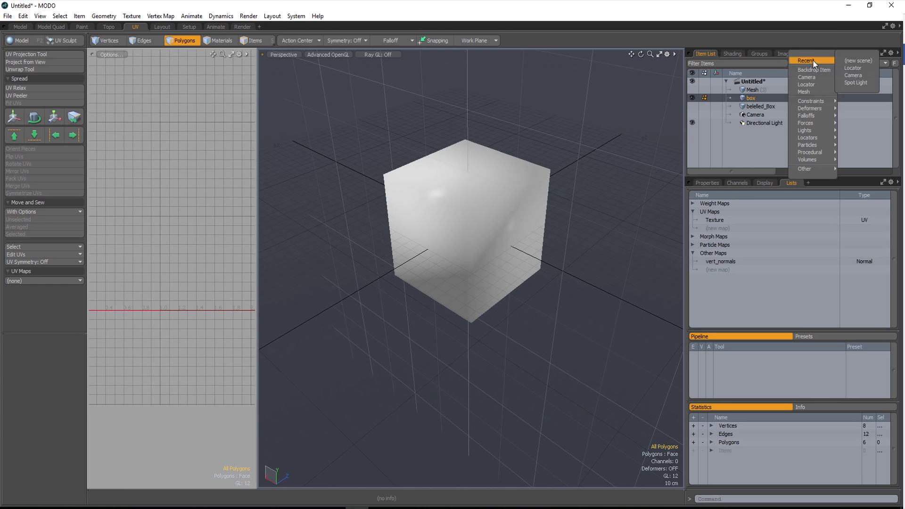
mouse_move(819, 168)
click(762, 168)
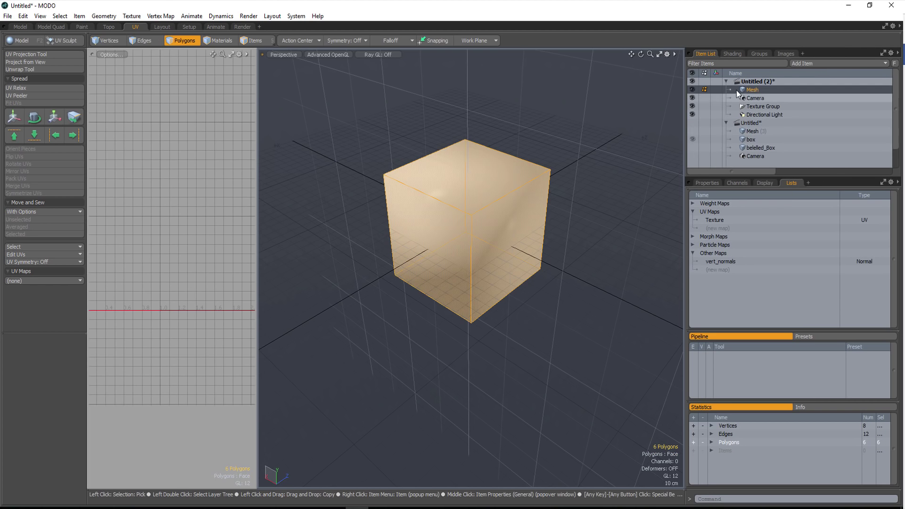
click(761, 89)
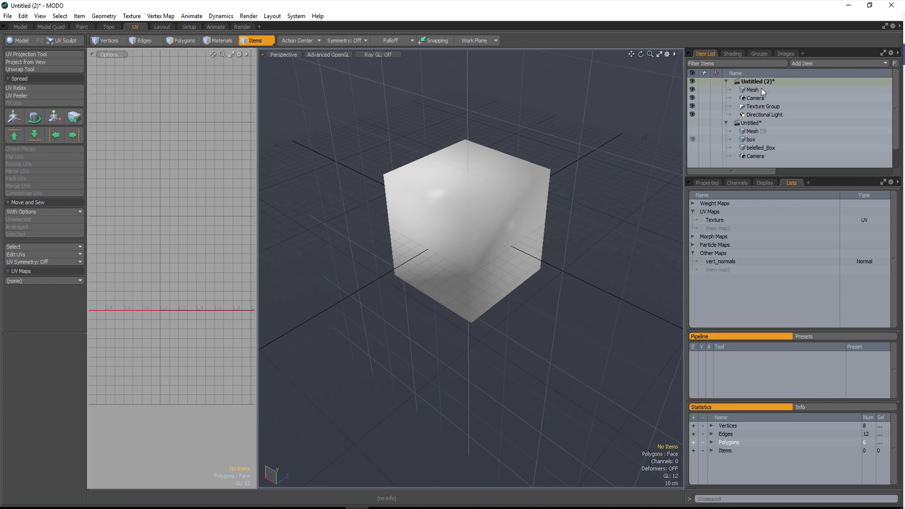
Step: Save the new scene in Wavefront OBJ format over small_box-normal.obj in the boxes folder, accepting the non-LXO format
key(ctrl+s)
click(103, 451)
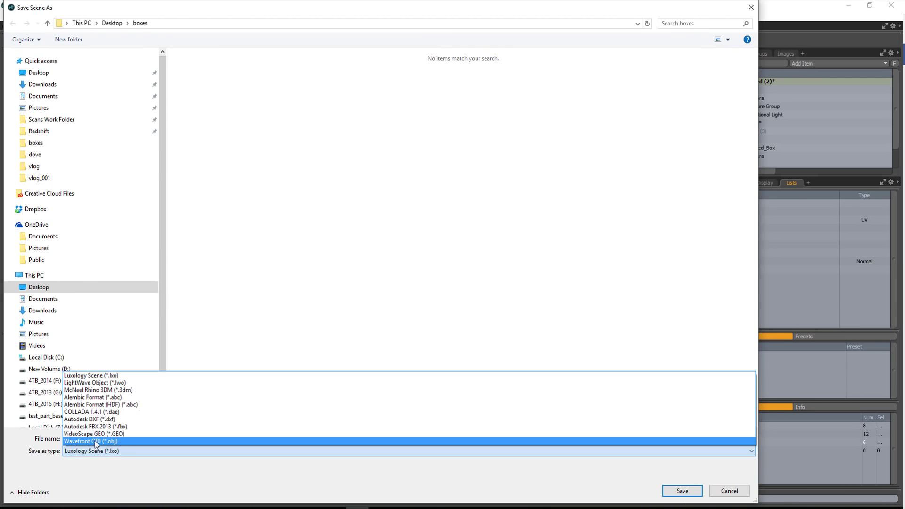
click(94, 441)
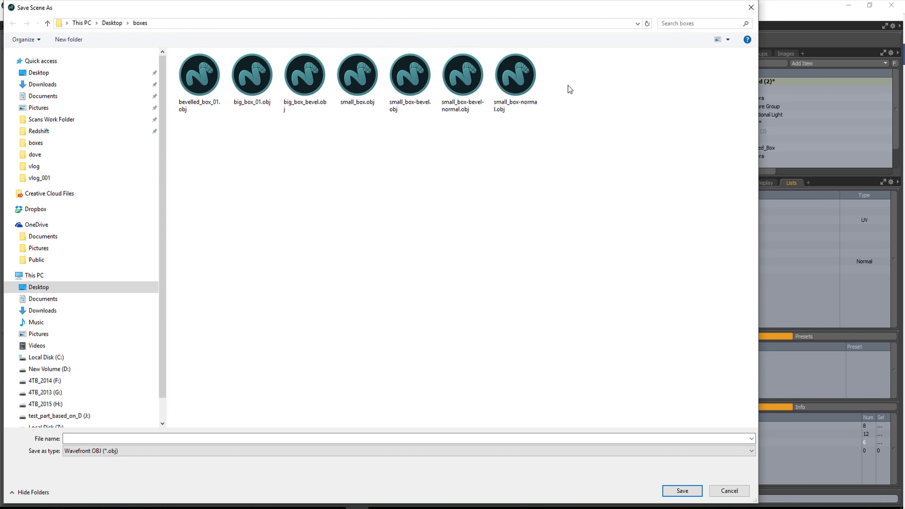
click(521, 80)
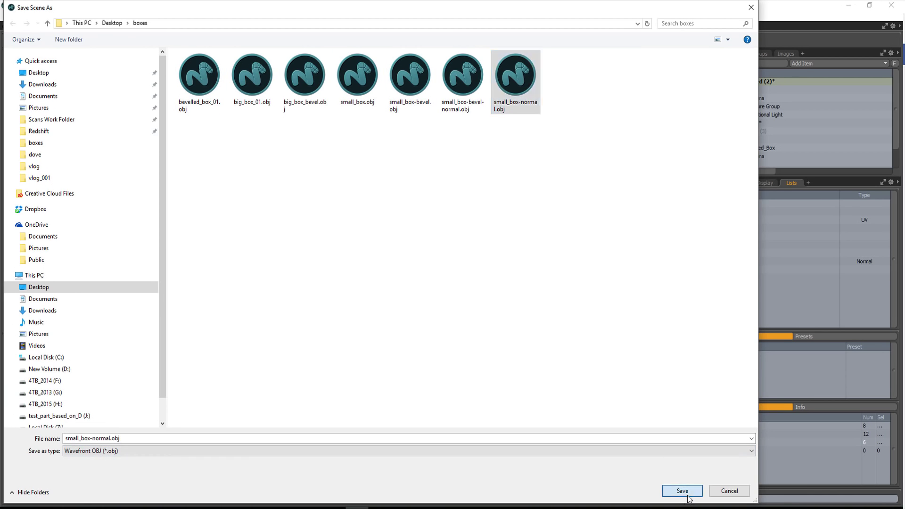
click(682, 491)
click(407, 214)
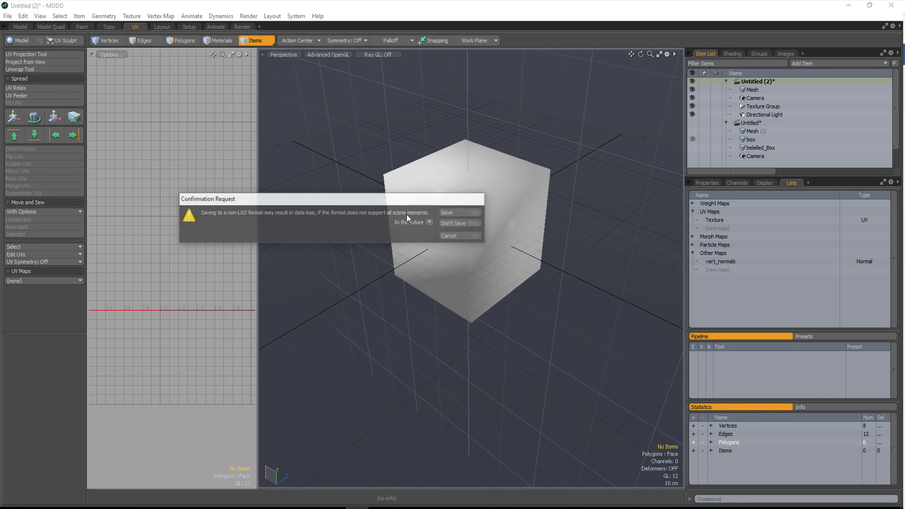
click(455, 210)
Step: Create a new scene for the beveled box and copy the box's polygons into its mesh
click(759, 147)
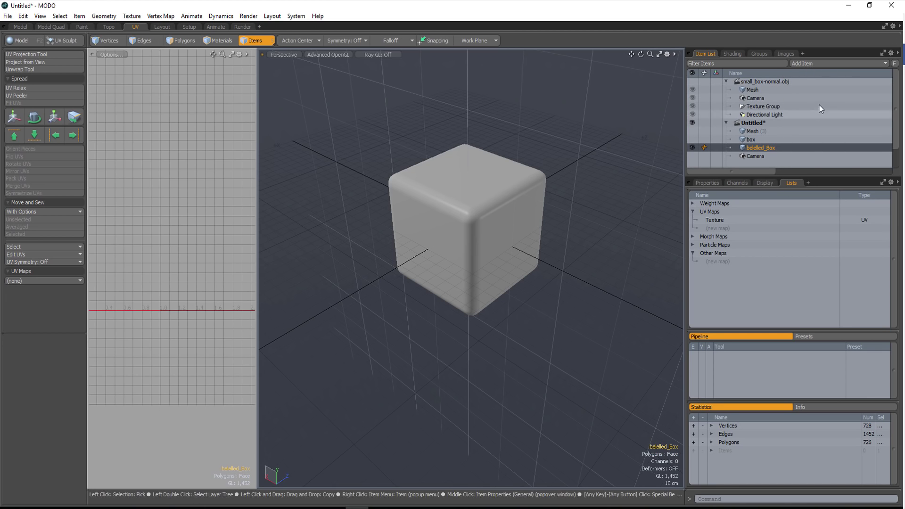
click(825, 64)
mouse_move(824, 183)
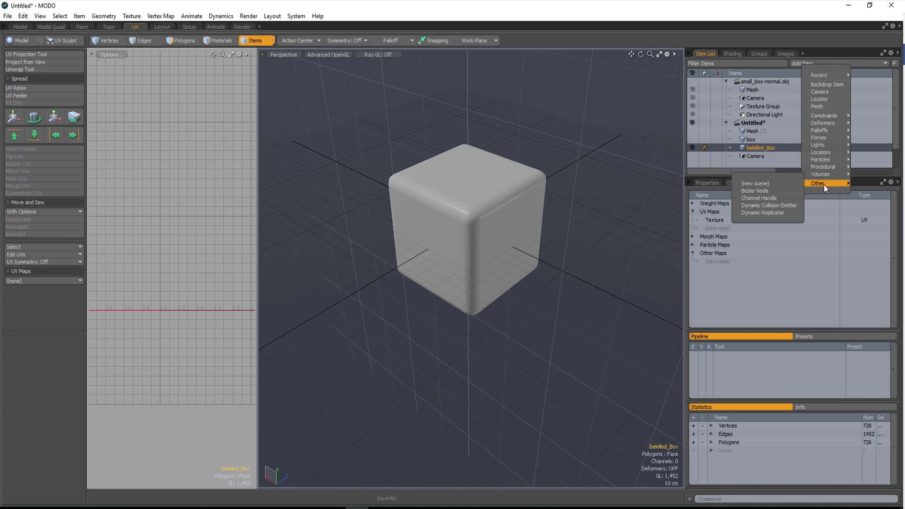
click(776, 185)
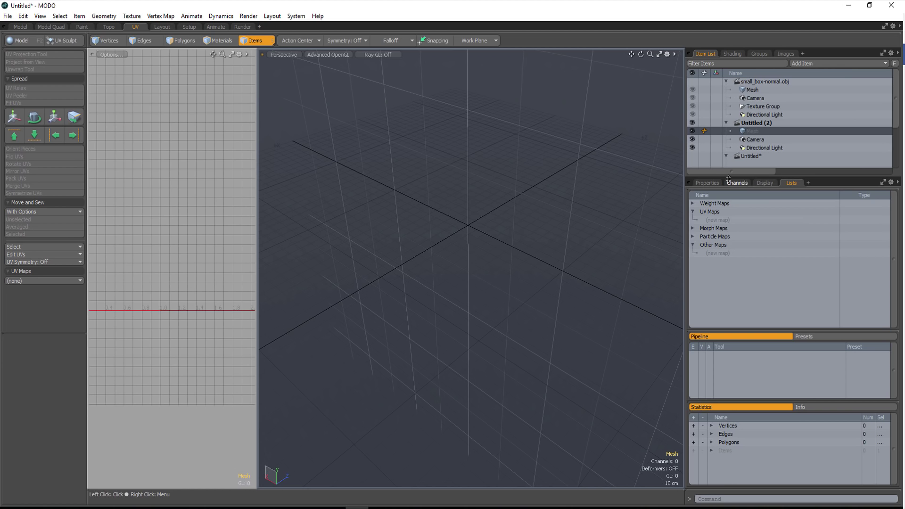
Step: Save the new scene in Wavefront OBJ format over bevelled_box_01.obj in the boxes folder, accepting the non-LXO format
right_click(766, 124)
click(771, 131)
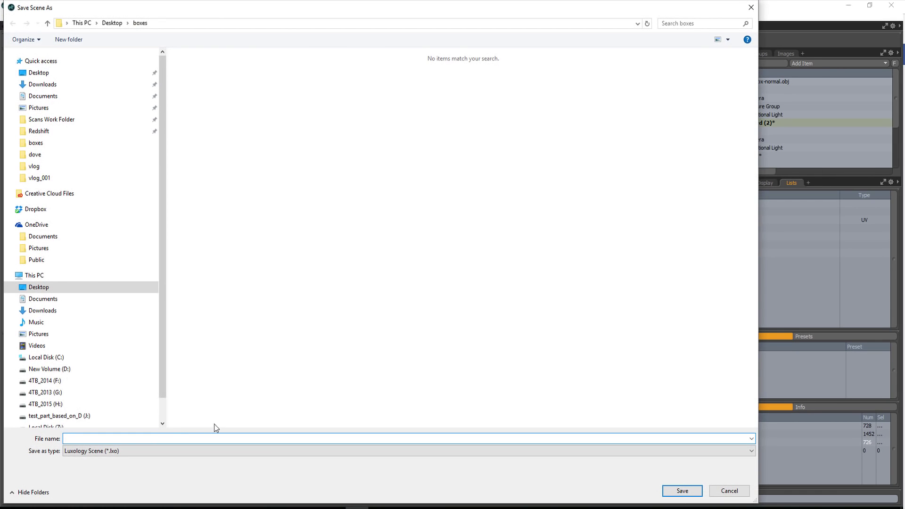
click(118, 451)
click(106, 441)
click(204, 73)
click(682, 490)
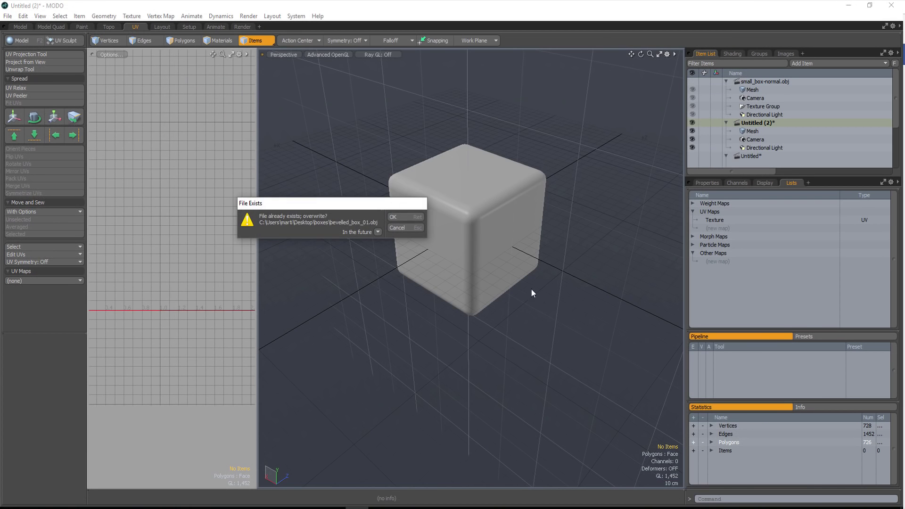
click(463, 212)
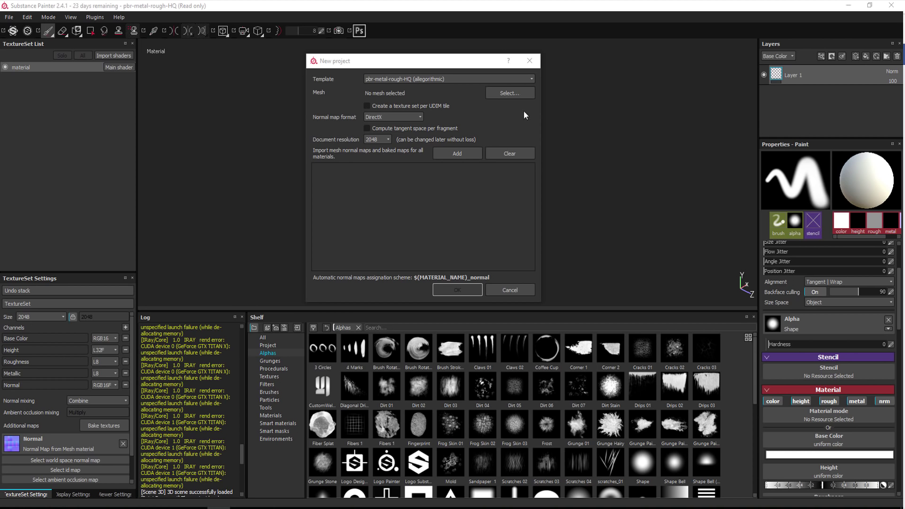
Step: In Substance Painter, create a new project from small_box-normal.obj using the pbr-metal-rough-HQ template, DirectX normals and 2048 resolution
click(509, 93)
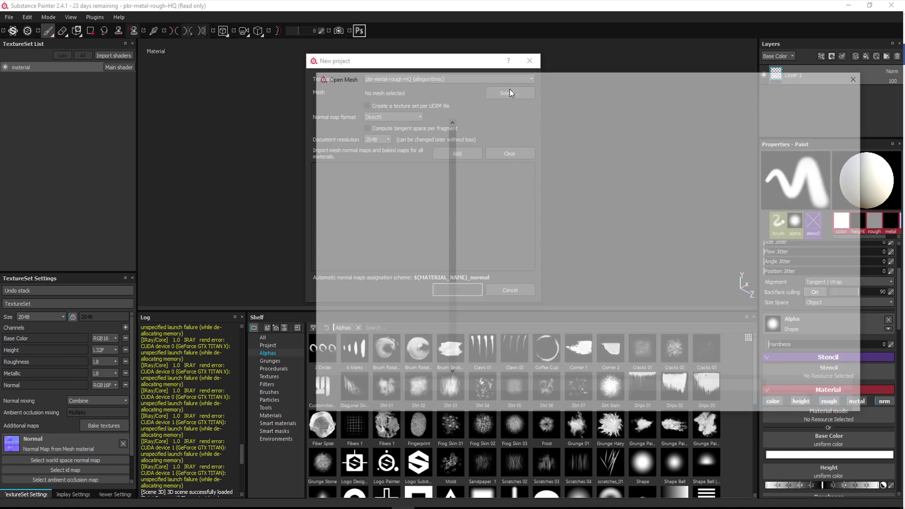
click(530, 218)
click(796, 404)
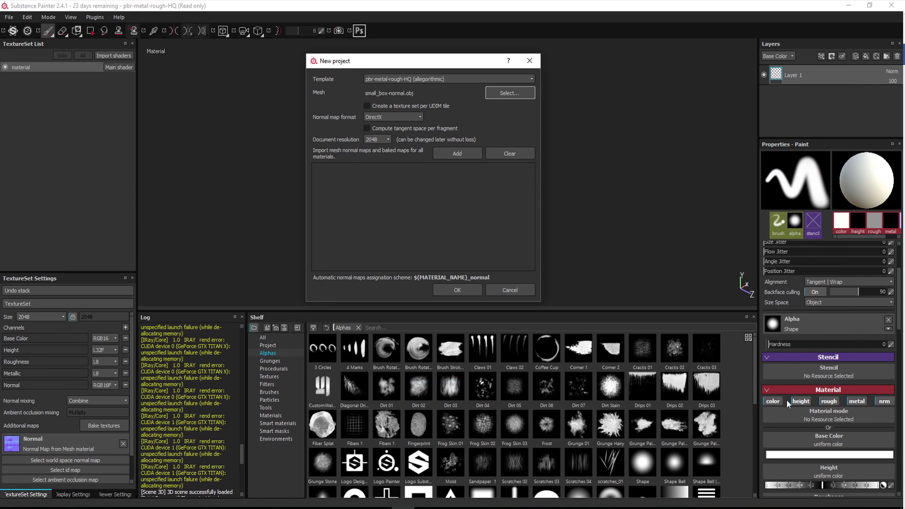
click(449, 289)
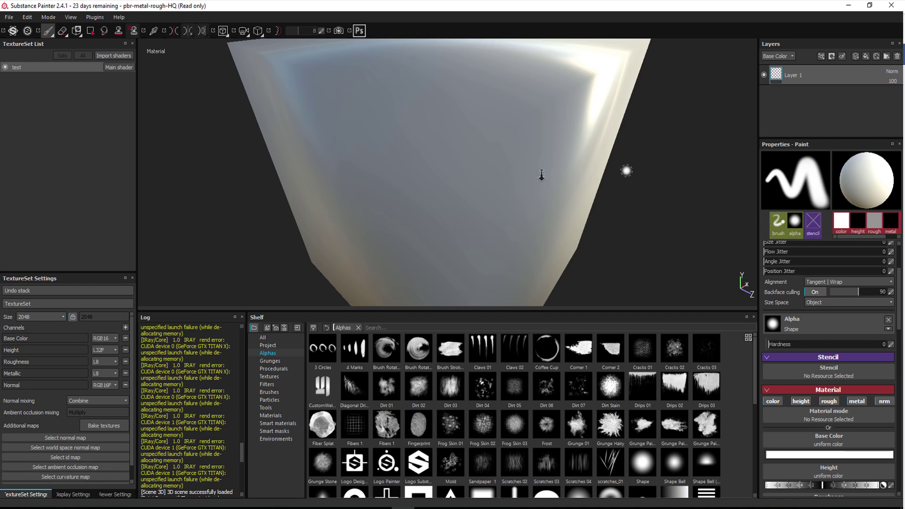
alt+drag(378, 186, 404, 218)
alt+middle_drag(498, 162, 475, 123)
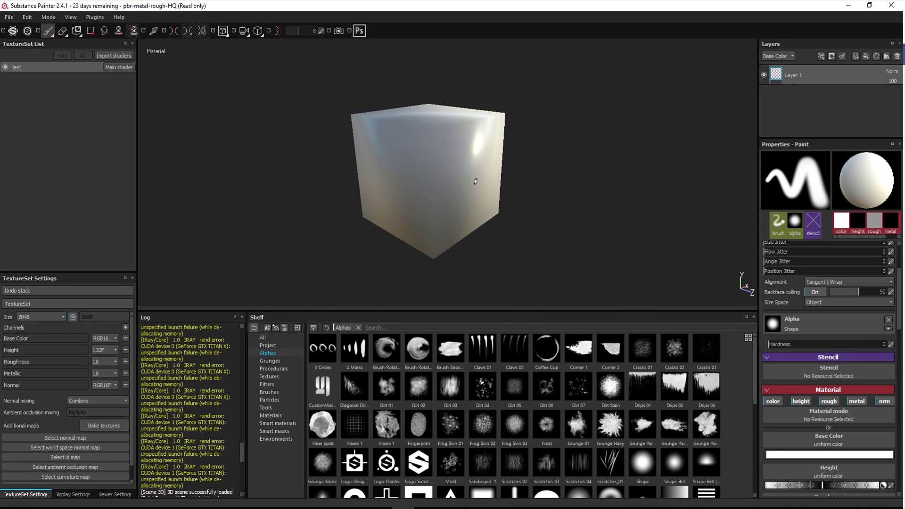
shift+right_drag(457, 162, 325, 193)
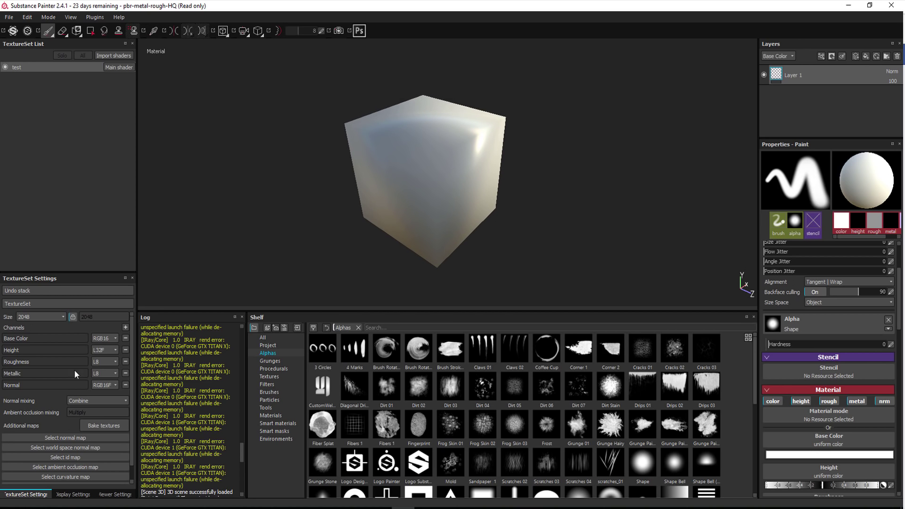
Step: Set up texture baking for the test texture set with only the Normal map enabled
click(112, 427)
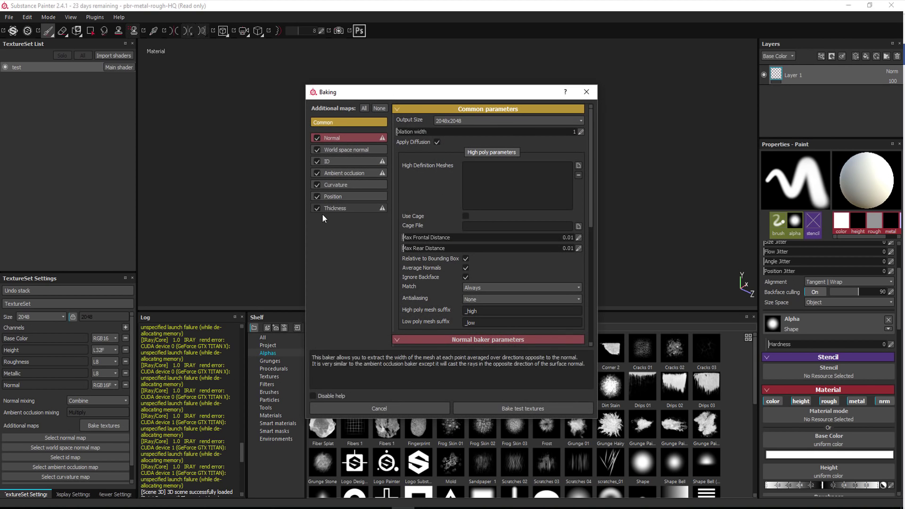
click(317, 207)
click(317, 196)
click(317, 184)
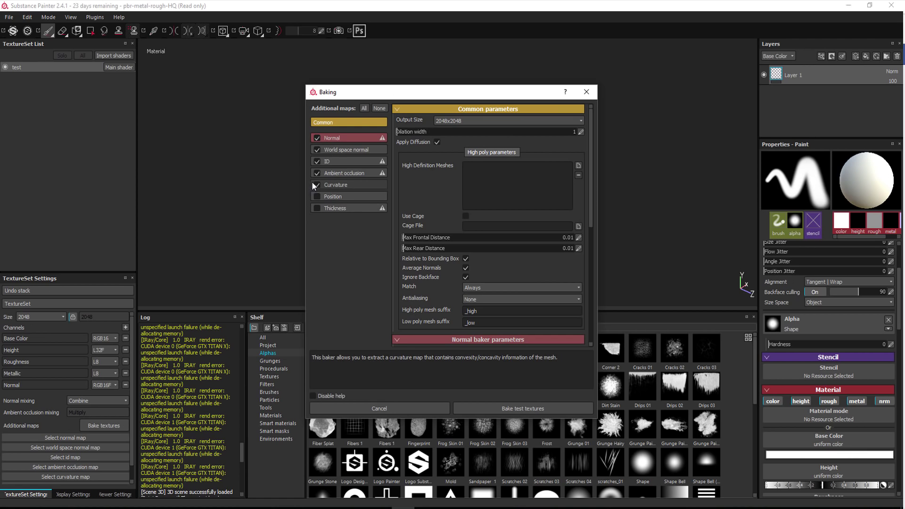
click(316, 172)
click(317, 161)
click(317, 149)
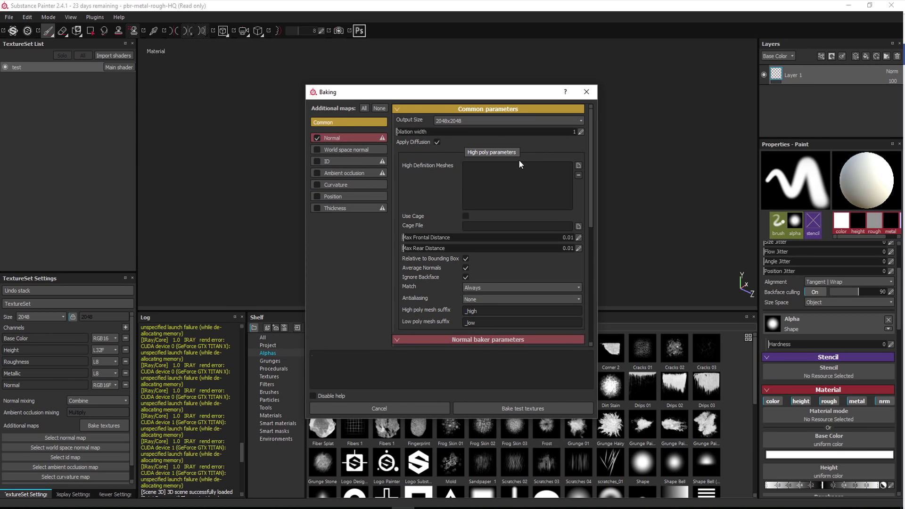
Step: Load bevelled_box_01.obj as the high definition mesh and set the max frontal distance to 0.39 and rear distance to 0.395
click(577, 166)
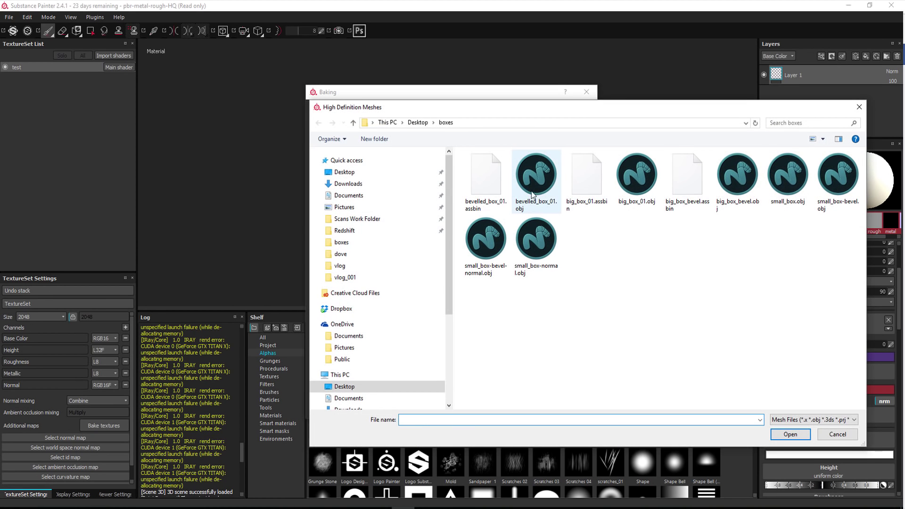
click(534, 181)
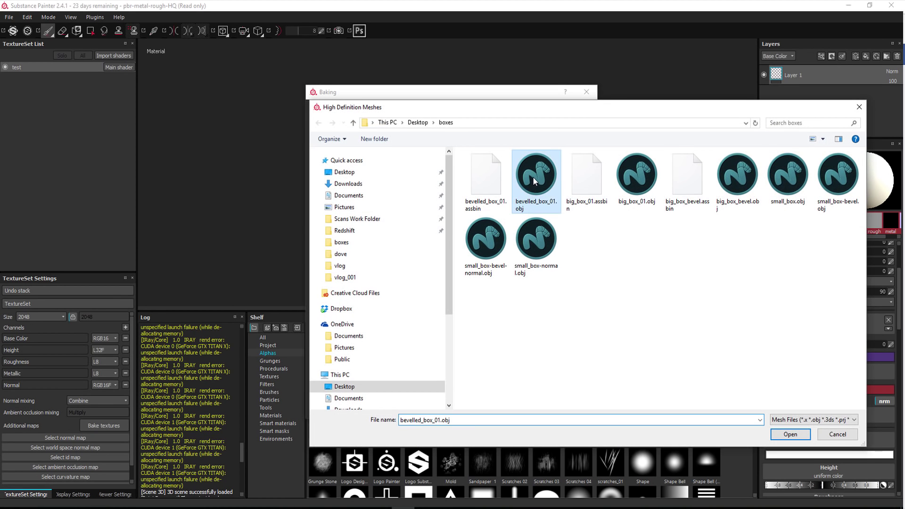
click(784, 432)
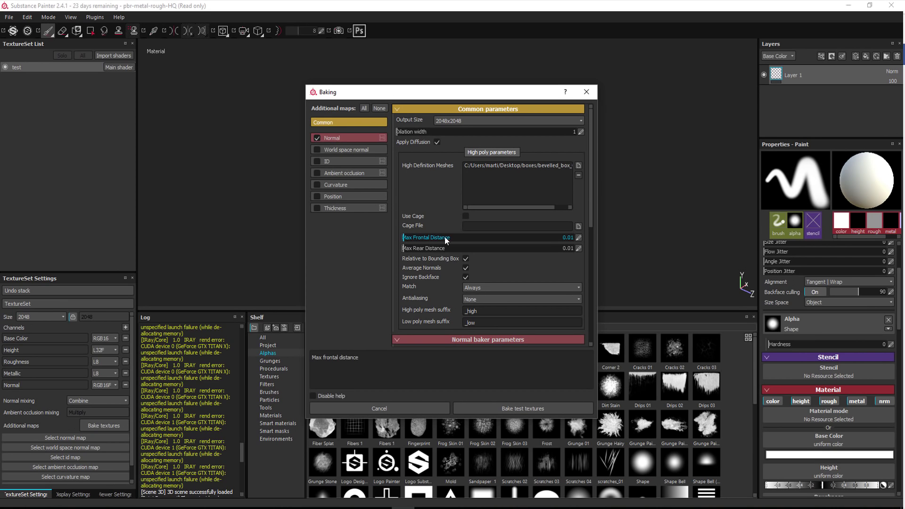
drag(420, 239, 468, 239)
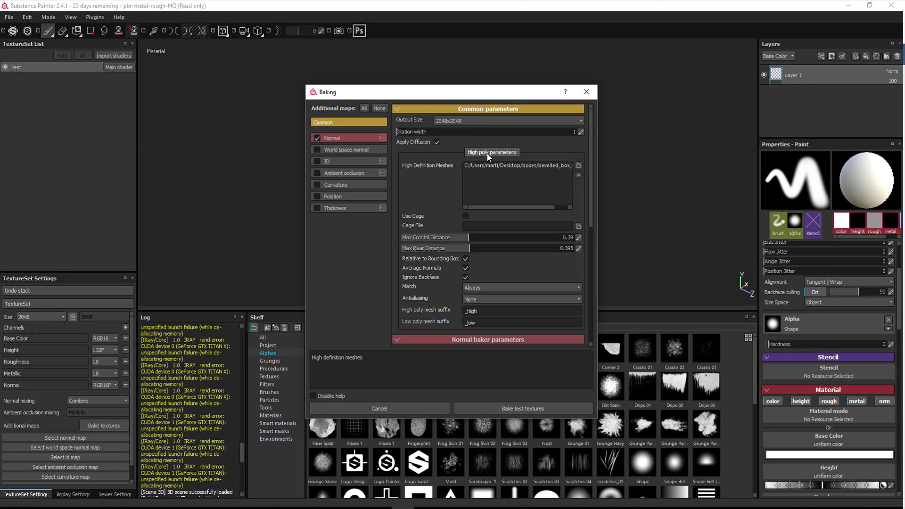
Step: Bake the normal map for the test texture set and inspect the box's shaded edges from several angles
click(537, 410)
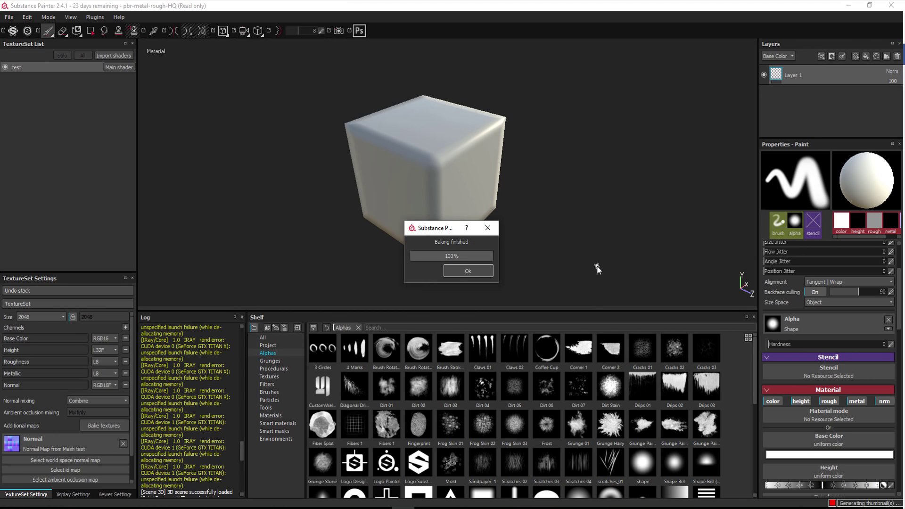
key(Return)
mouse_move(510, 176)
alt+mouse_down()
mouse_move(594, 135)
mouse_move(408, 178)
mouse_move(316, 182)
mouse_move(542, 208)
mouse_move(485, 191)
mouse_move(505, 91)
mouse_move(509, 185)
mouse_move(445, 192)
mouse_move(485, 188)
alt+mouse_up()
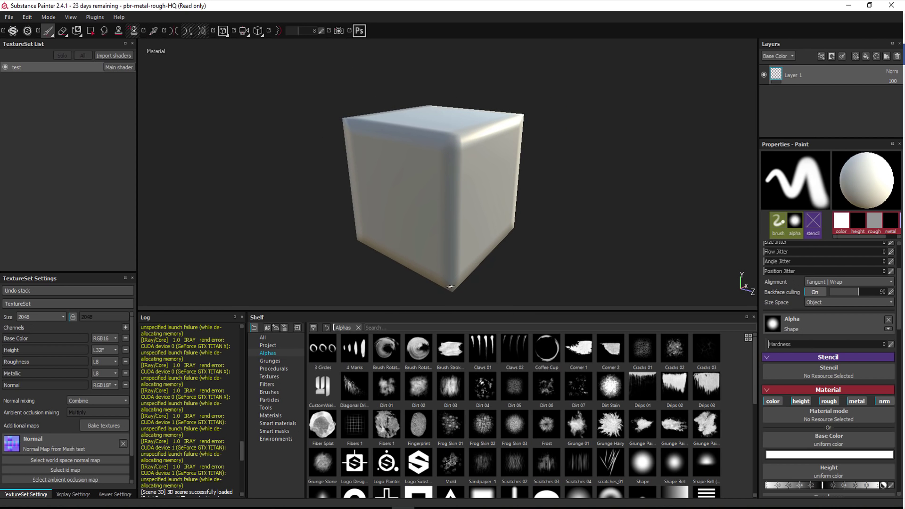
alt+drag(466, 261, 448, 240)
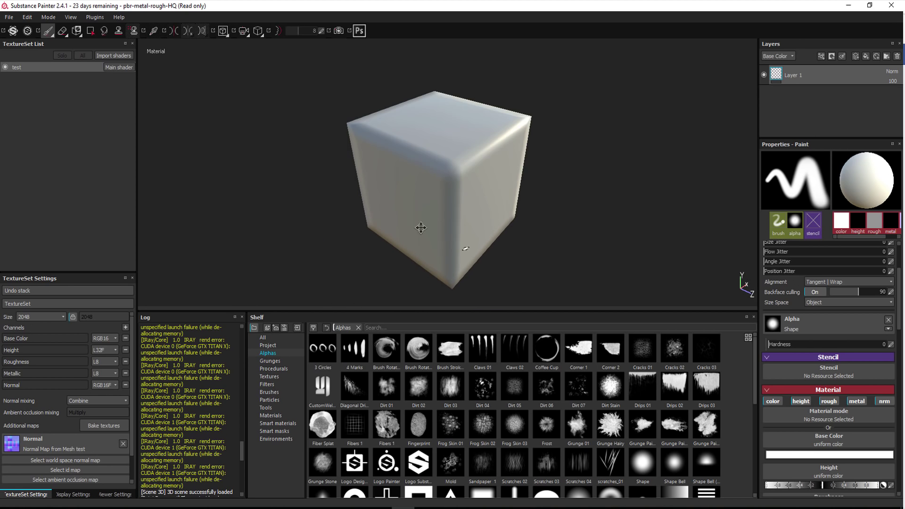
alt+middle_drag(448, 241, 408, 221)
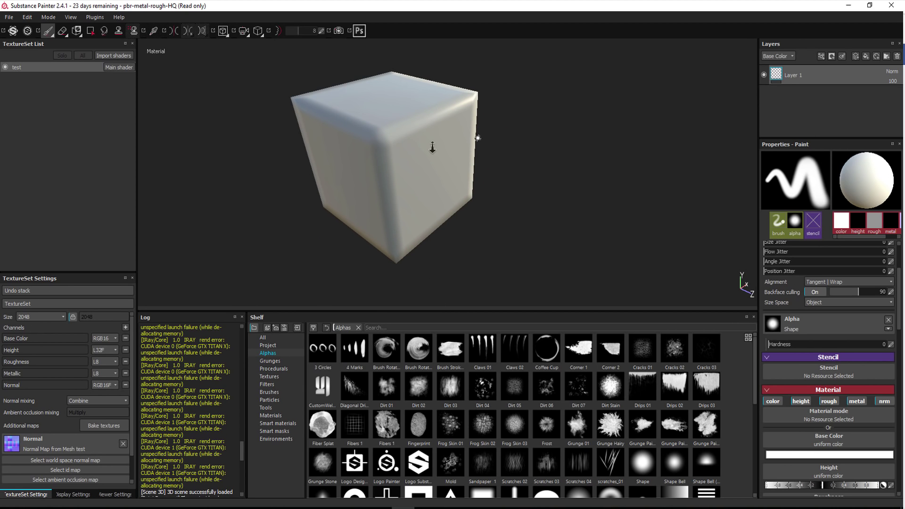
alt+drag(477, 138, 479, 180)
Step: Create another new project from small_box-bevel-normal.obj, discarding the changes to the current project
click(7, 17)
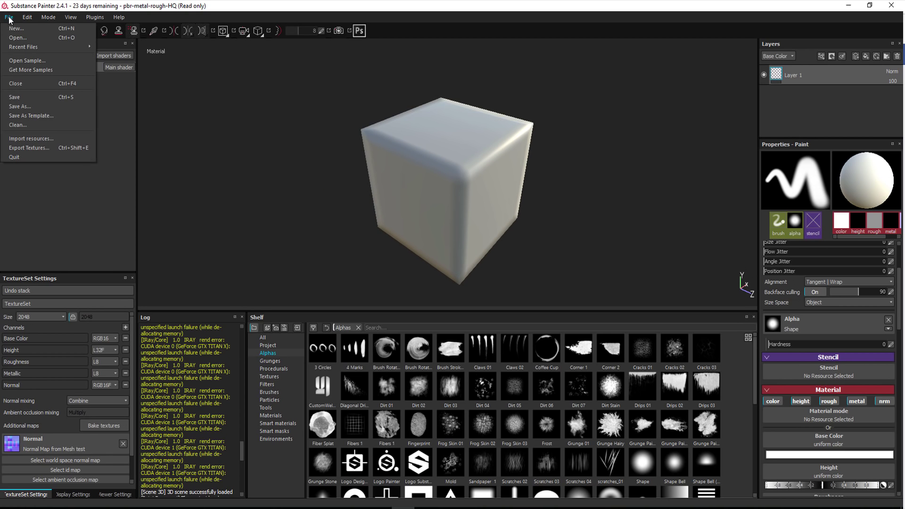
click(17, 29)
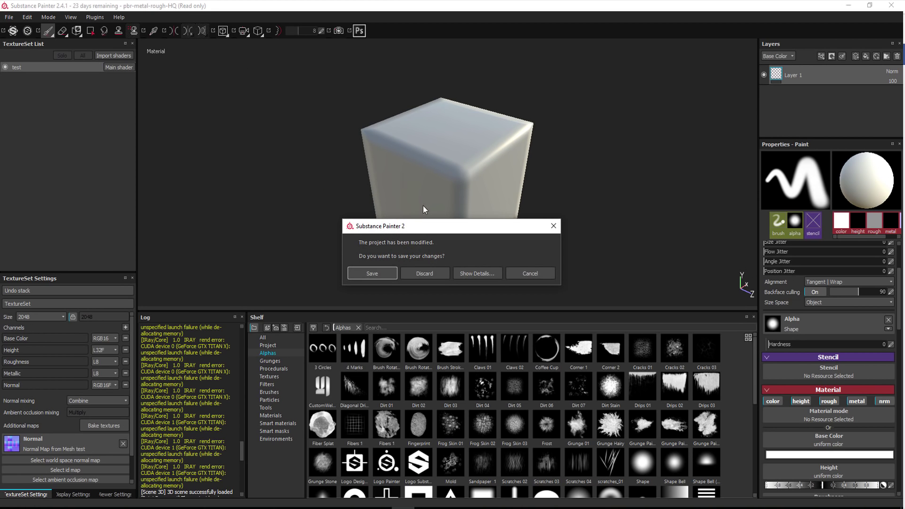
click(417, 274)
click(537, 166)
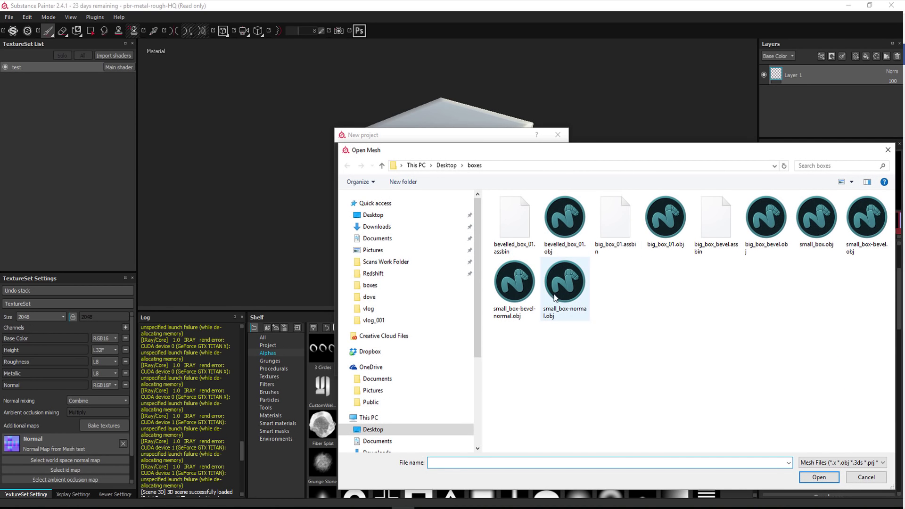
click(514, 288)
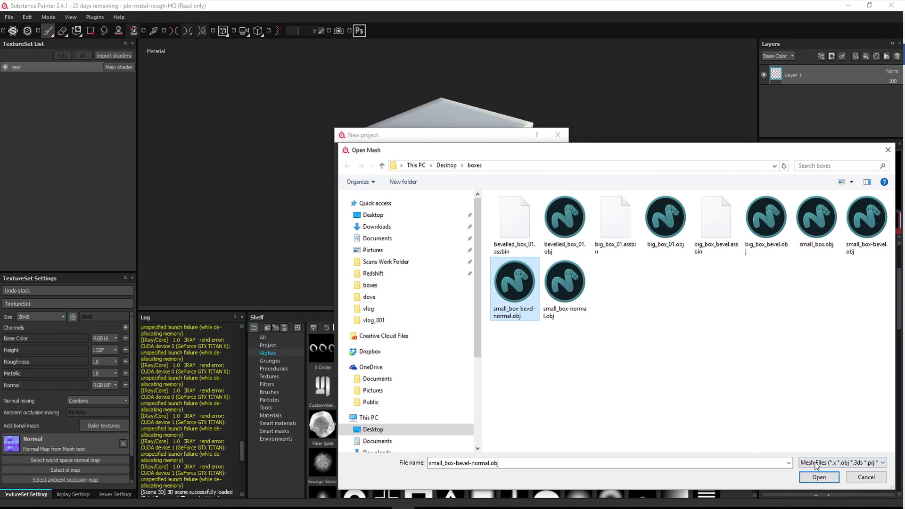
click(819, 477)
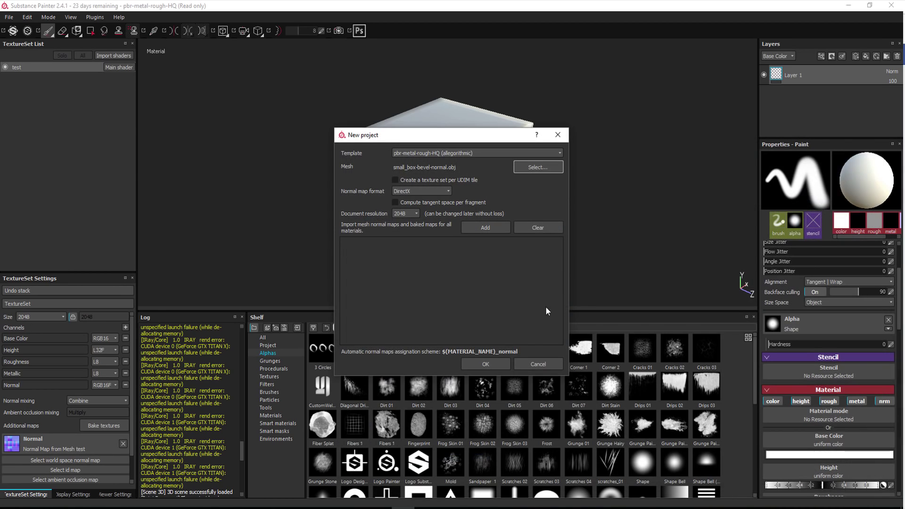
click(486, 364)
scroll(496, 253, up, 5)
alt+drag(521, 237, 533, 203)
key(f)
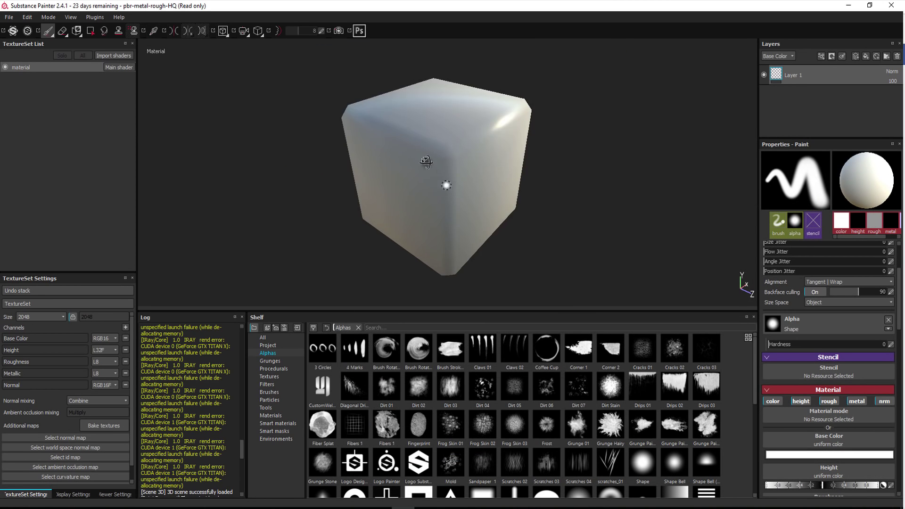
Step: Show the wireframe over the box to examine its bevel geometry, and hide it again
click(113, 495)
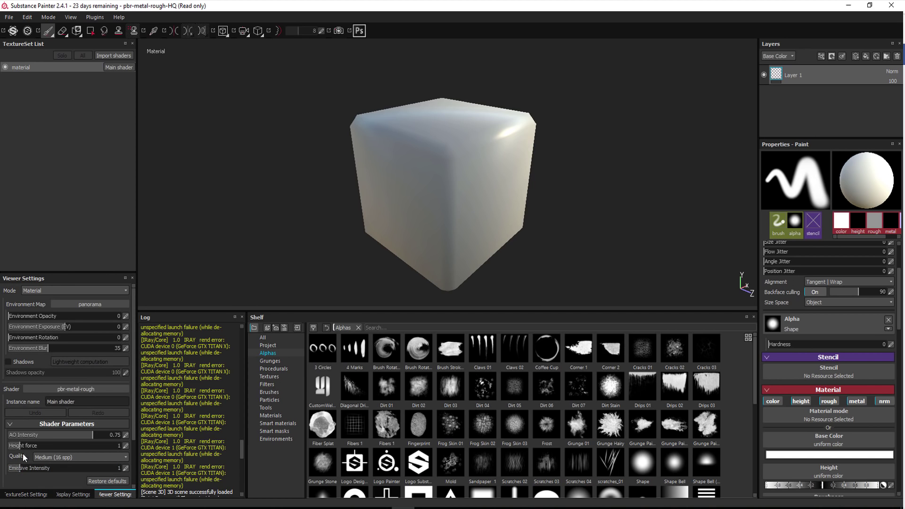
scroll(19, 405, down, 3)
click(6, 472)
alt+drag(521, 176, 491, 151)
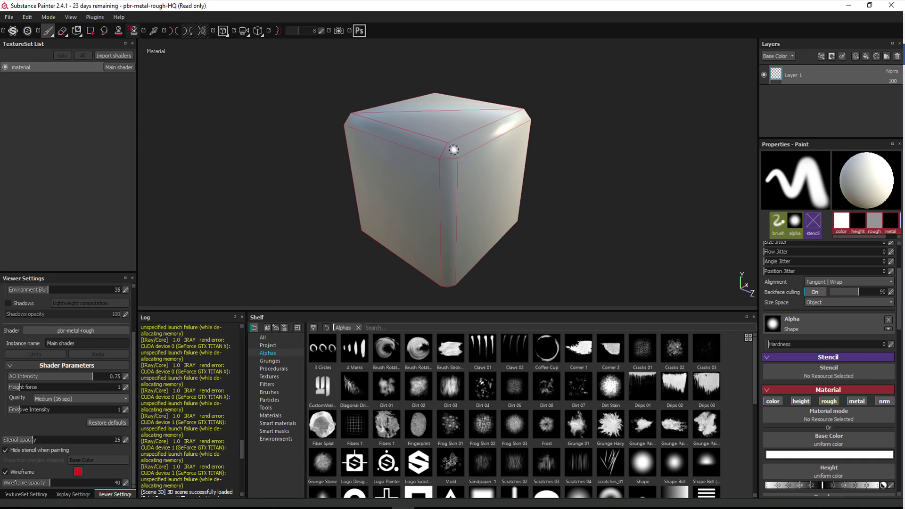
click(10, 471)
Step: Open texture baking for the material texture set and load bevelled_box_01.obj as its high definition mesh
click(24, 495)
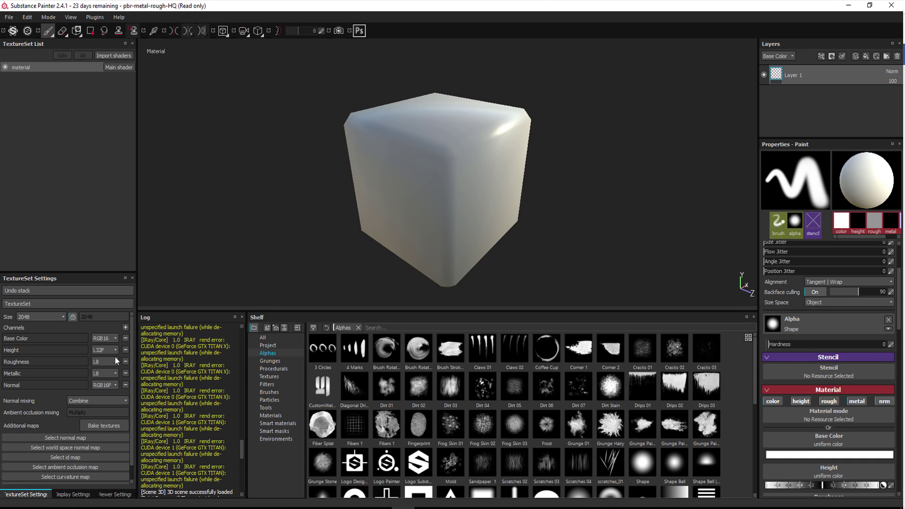
click(95, 426)
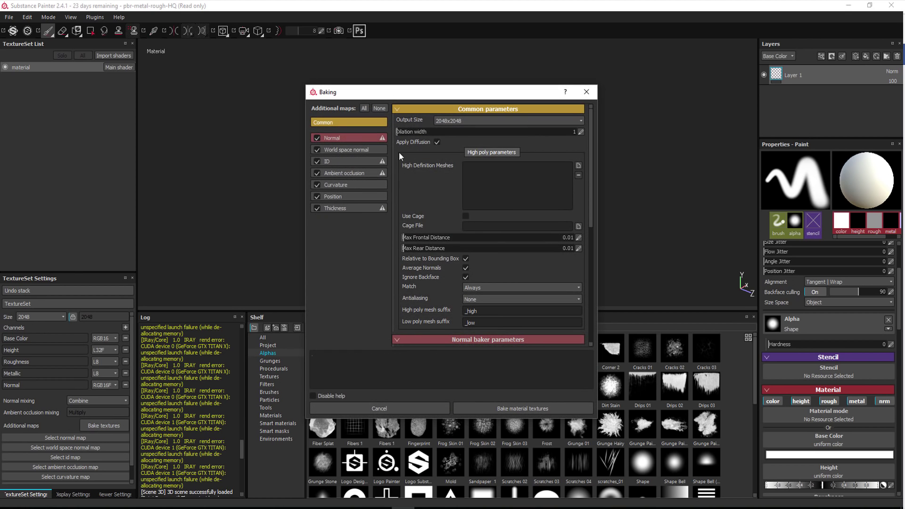
click(578, 165)
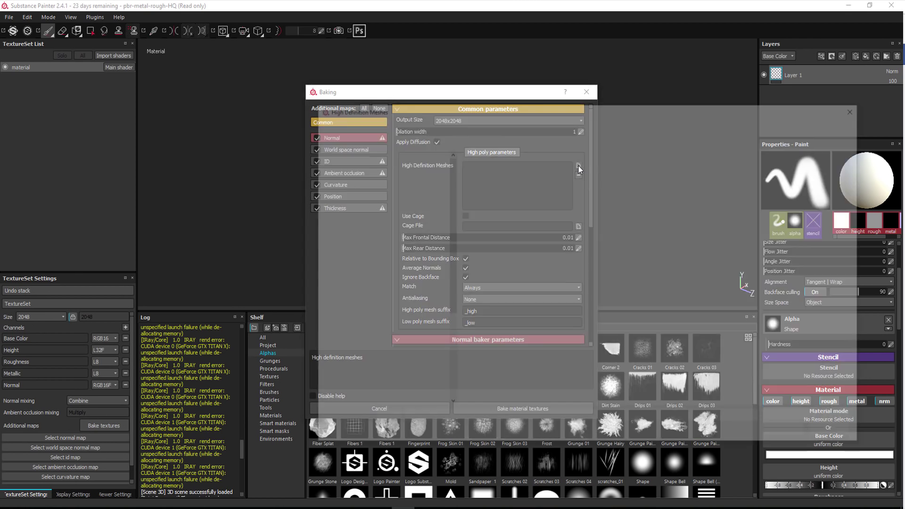
click(537, 189)
click(792, 433)
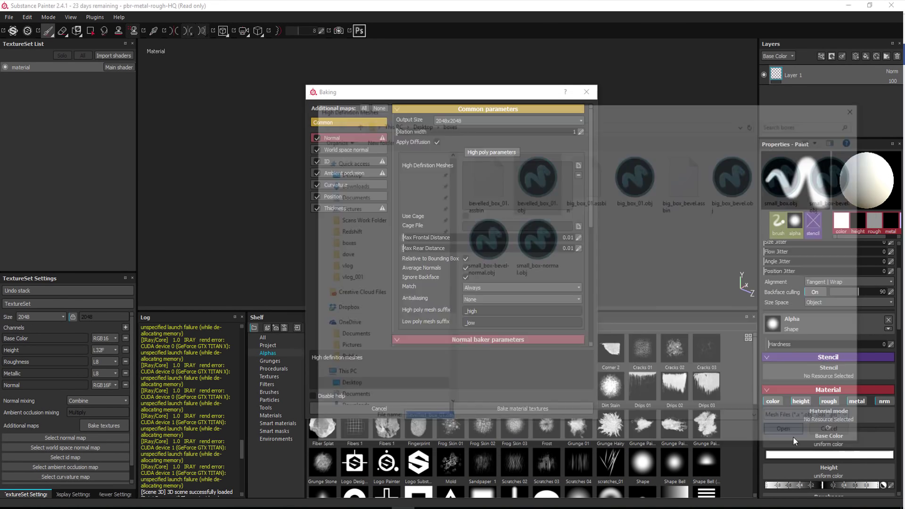
Step: Limit the bake to the Normal map and set the max frontal distance to 0.455 and rear distance to 0.45
click(316, 196)
click(317, 208)
click(317, 185)
click(317, 173)
click(318, 161)
click(316, 150)
drag(411, 237, 480, 248)
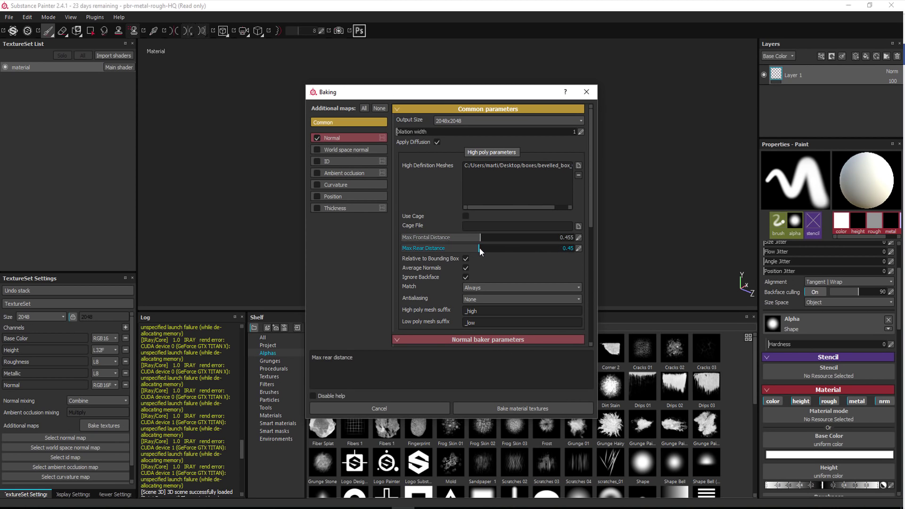
Step: Bake the normal map for the material texture set and inspect the box's beveled edges from several sides
click(506, 408)
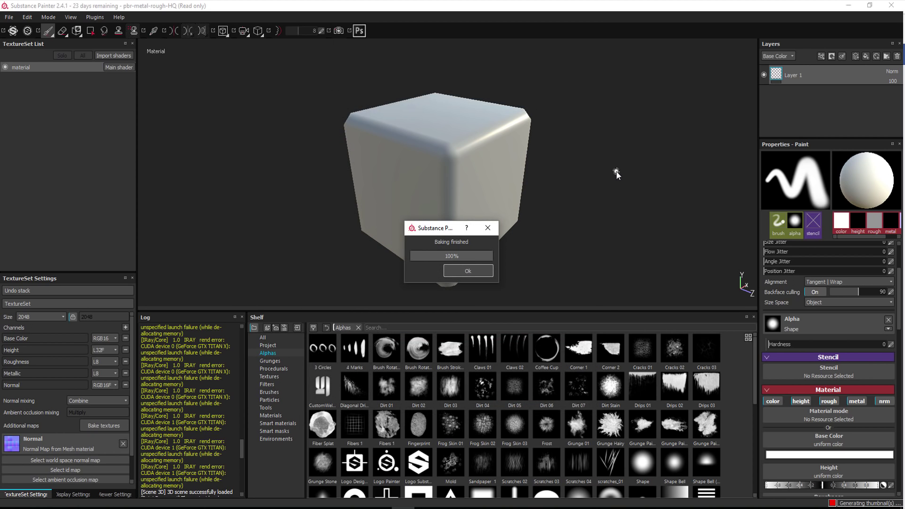
alt+drag(485, 203, 502, 141)
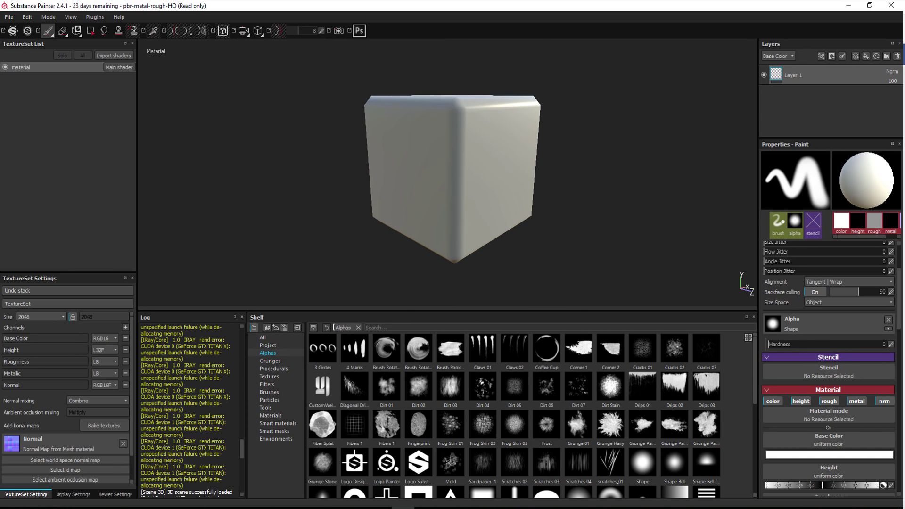
mouse_move(360, 211)
alt+mouse_down()
mouse_move(444, 218)
mouse_move(424, 173)
mouse_move(265, 217)
mouse_move(278, 30)
mouse_move(467, 165)
mouse_move(485, 191)
mouse_move(391, 228)
mouse_move(438, 196)
alt+mouse_up()
mouse_move(480, 175)
alt+mouse_down()
mouse_move(313, 175)
mouse_move(424, 198)
mouse_move(537, 166)
alt+mouse_up()
alt+right_drag(538, 165, 498, 220)
alt+drag(498, 220, 491, 186)
alt+drag(375, 203, 417, 199)
alt+drag(375, 132, 591, 207)
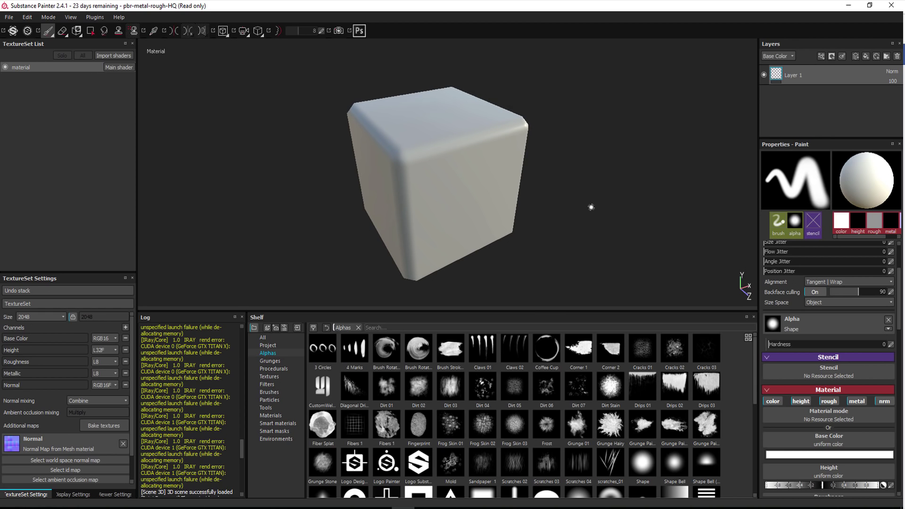